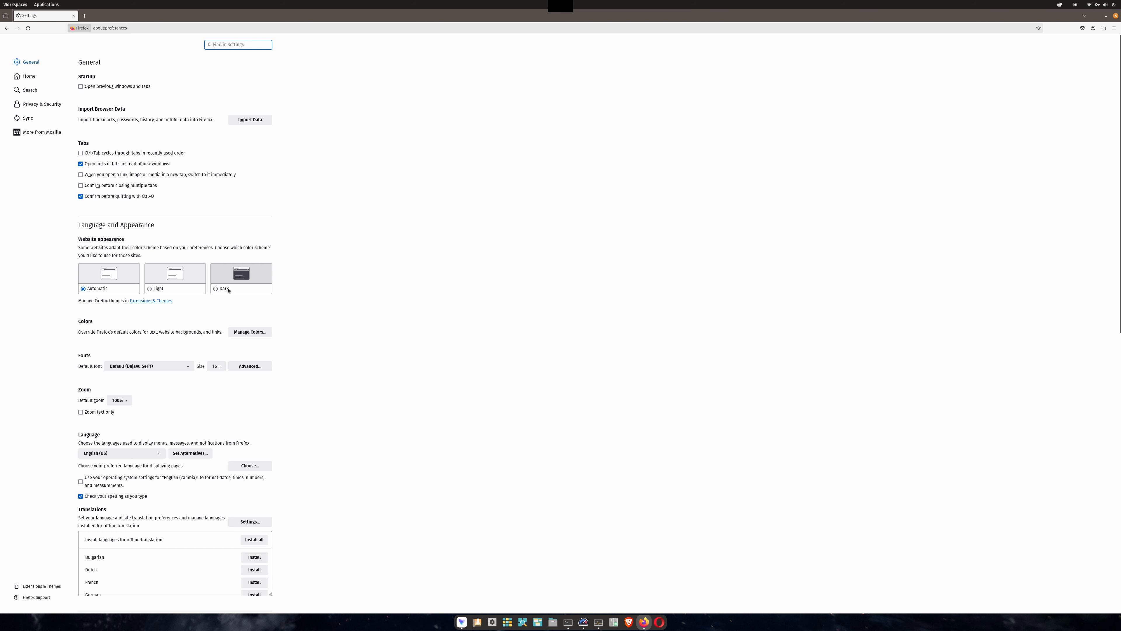
Set the Firefox interface language to English (GB).
scroll(325, 273, down, 4)
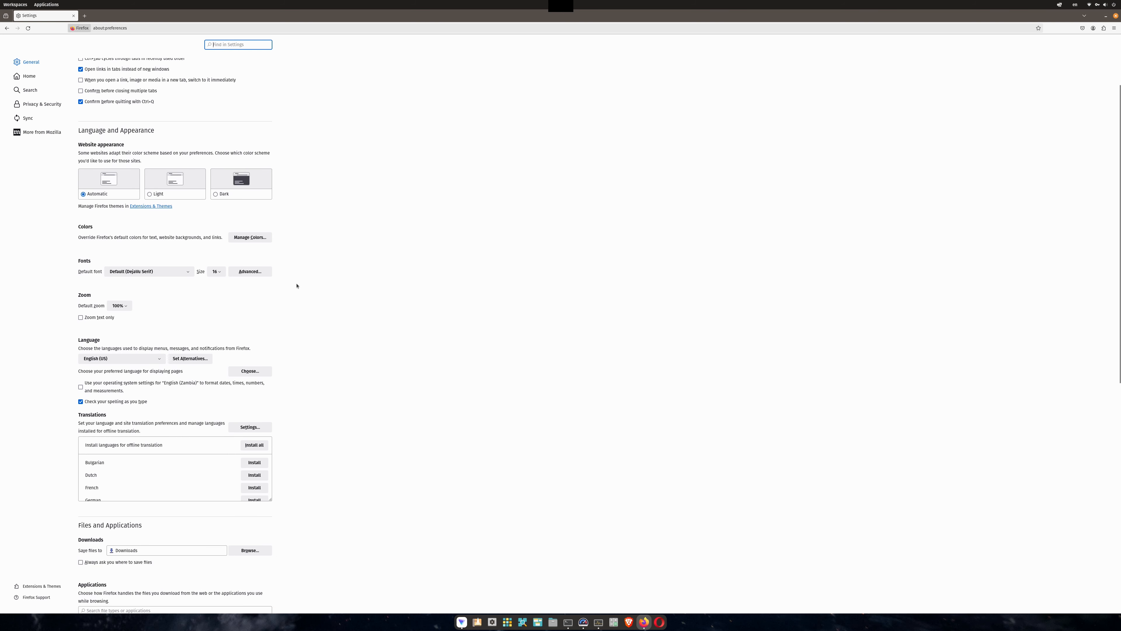
scroll(297, 286, down, 4)
click(138, 264)
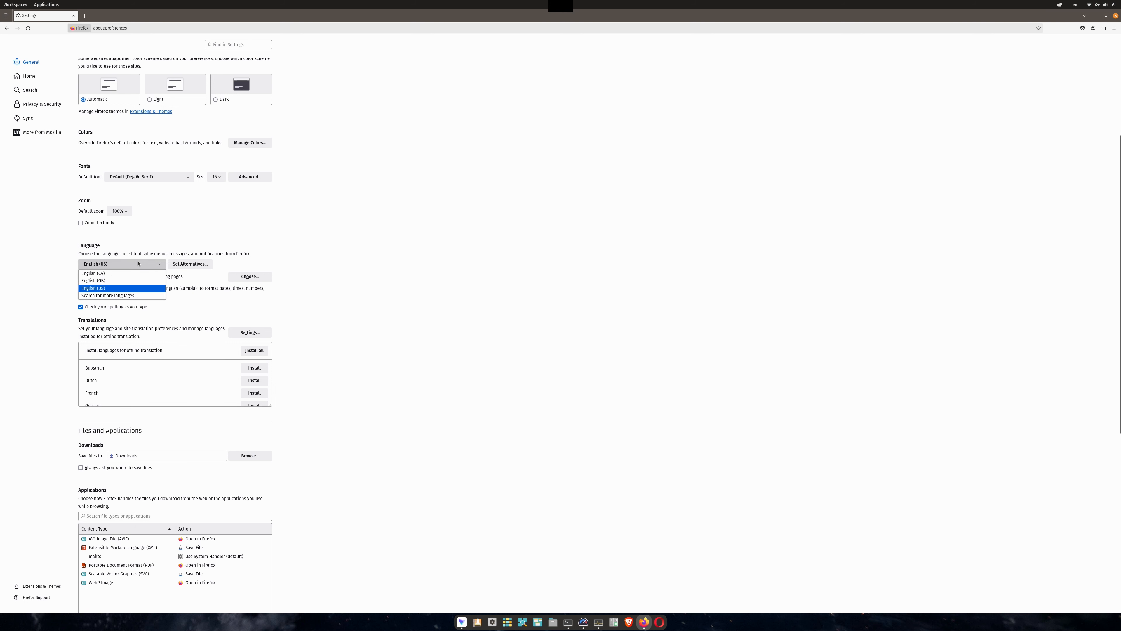
click(120, 281)
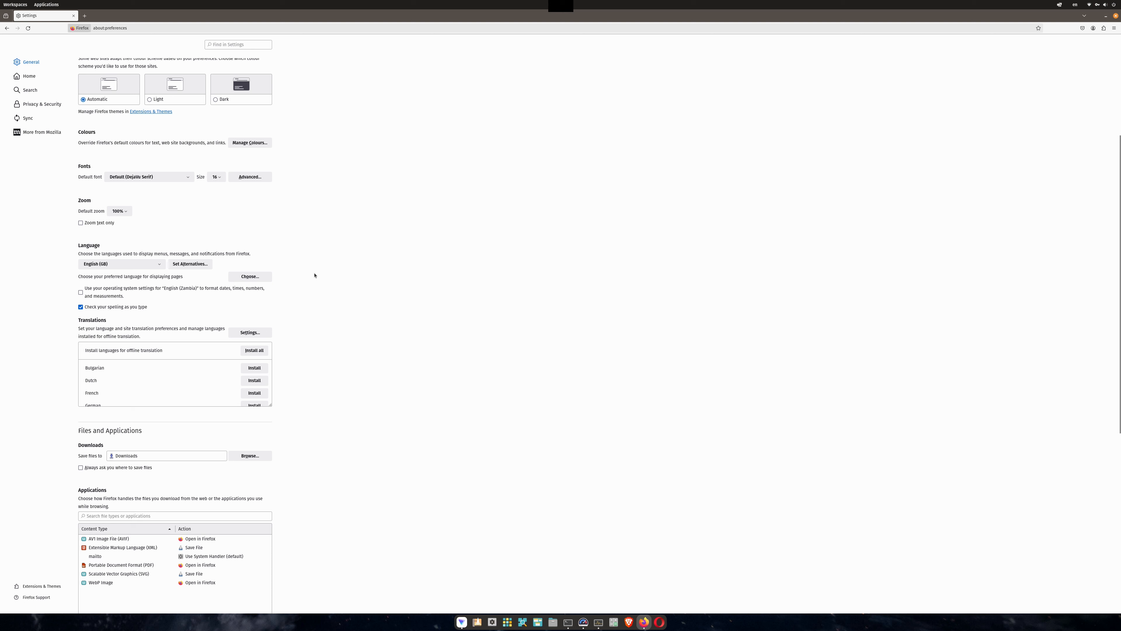
scroll(318, 319, down, 1)
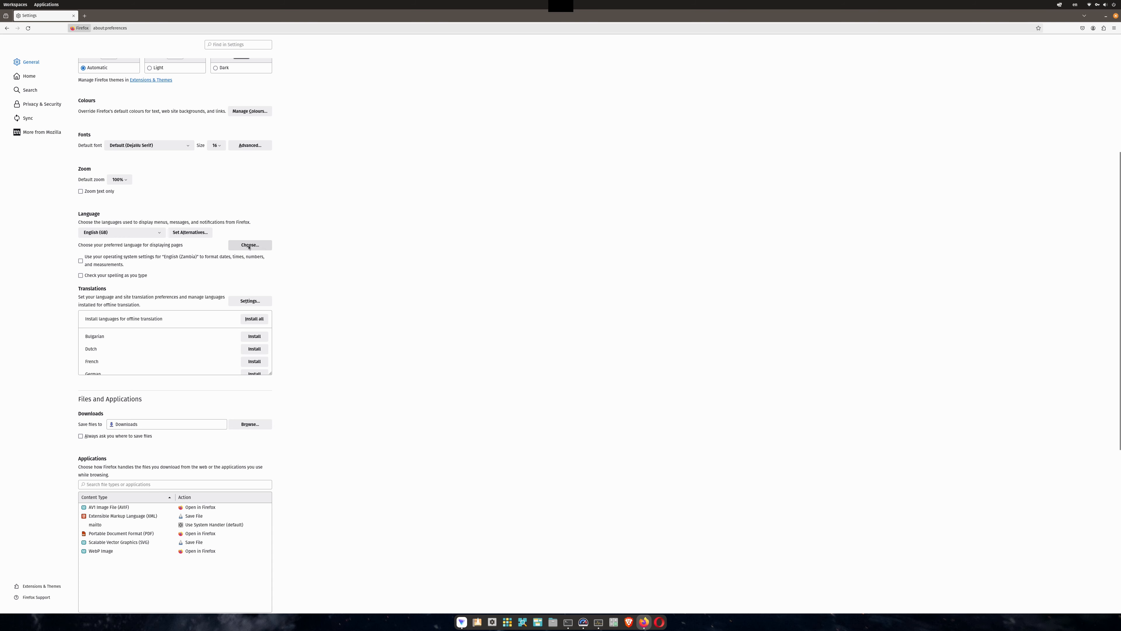
click(267, 246)
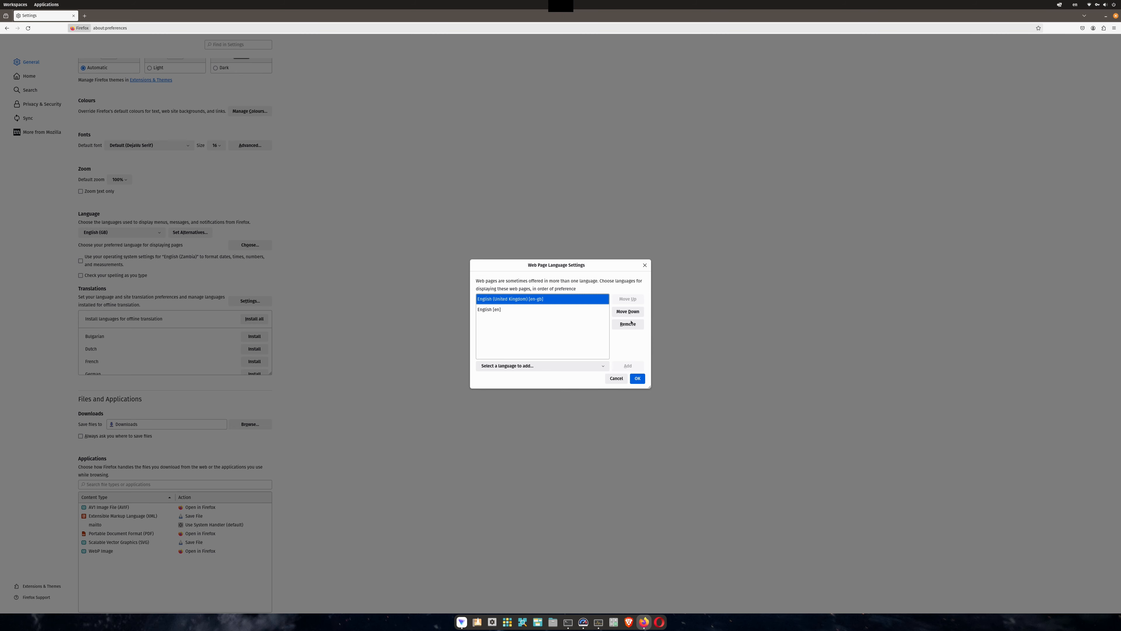
click(574, 366)
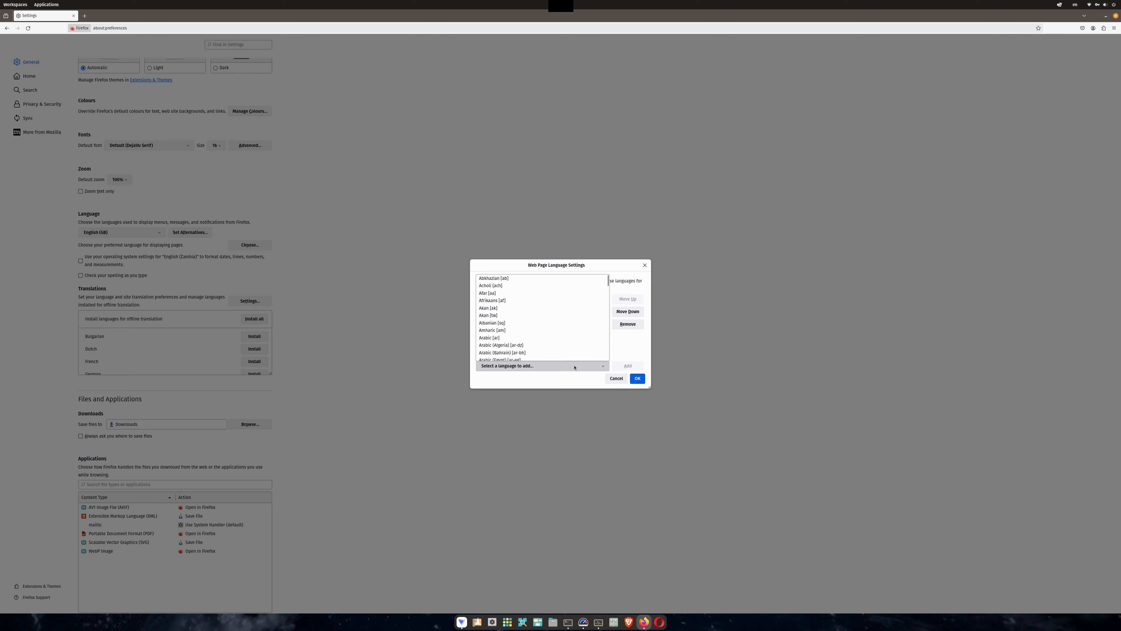
click(632, 350)
click(615, 377)
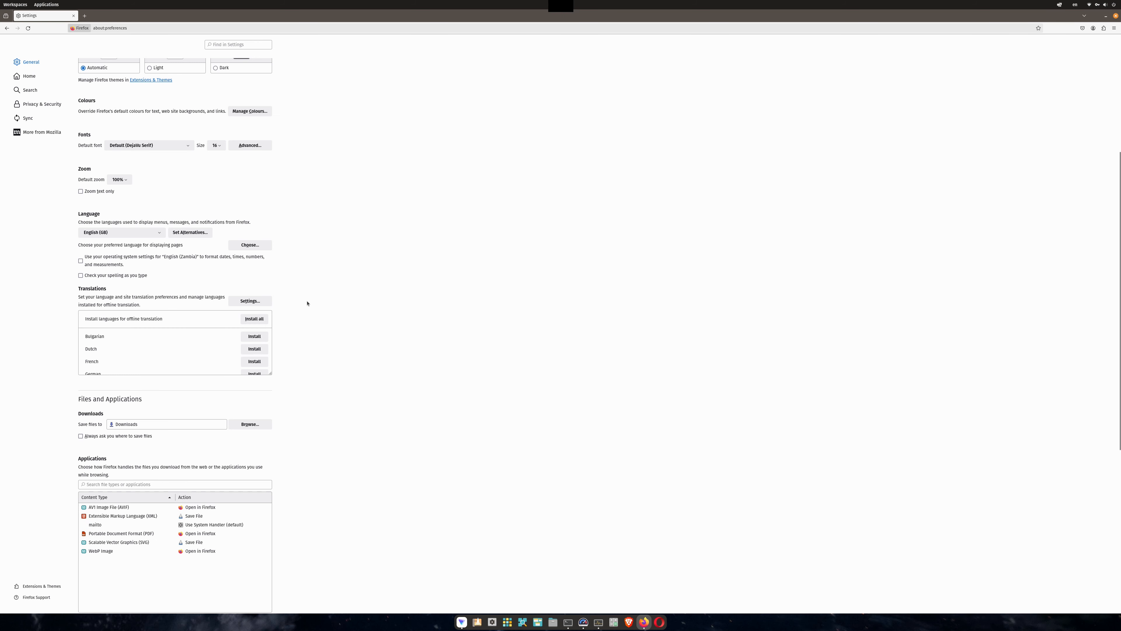
Open the translation settings and close them.
scroll(308, 303, down, 3)
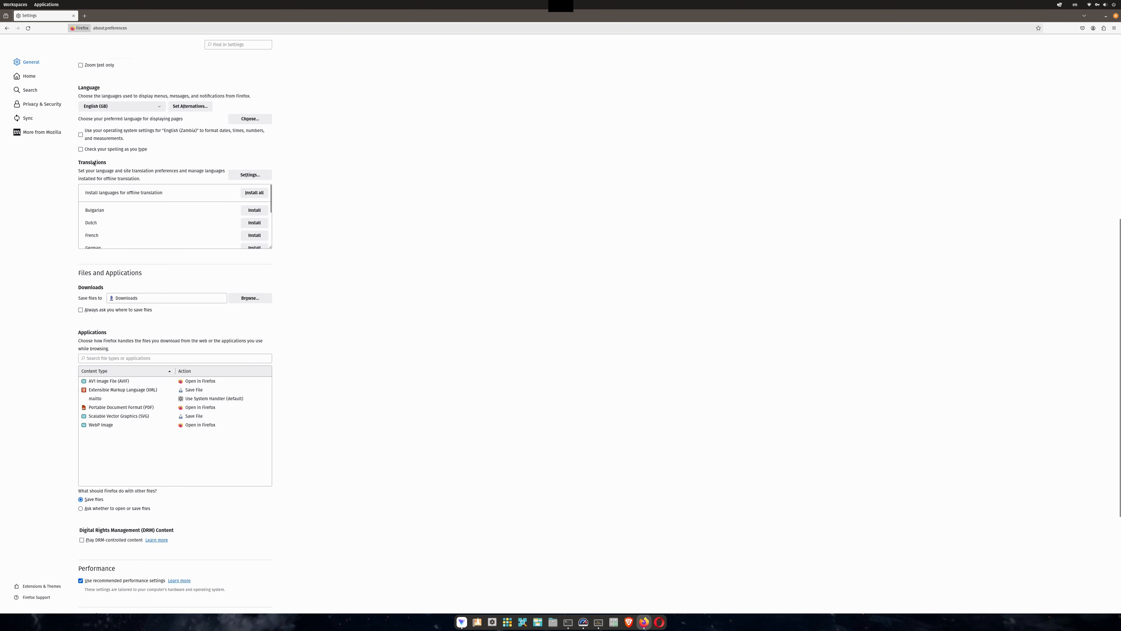
click(250, 175)
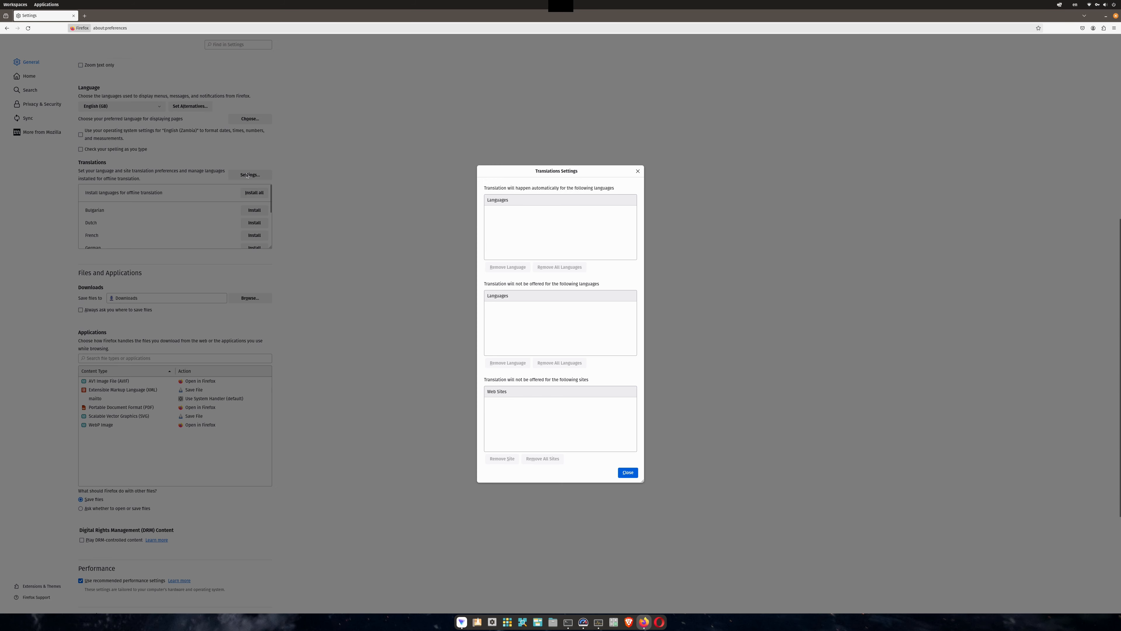
click(627, 473)
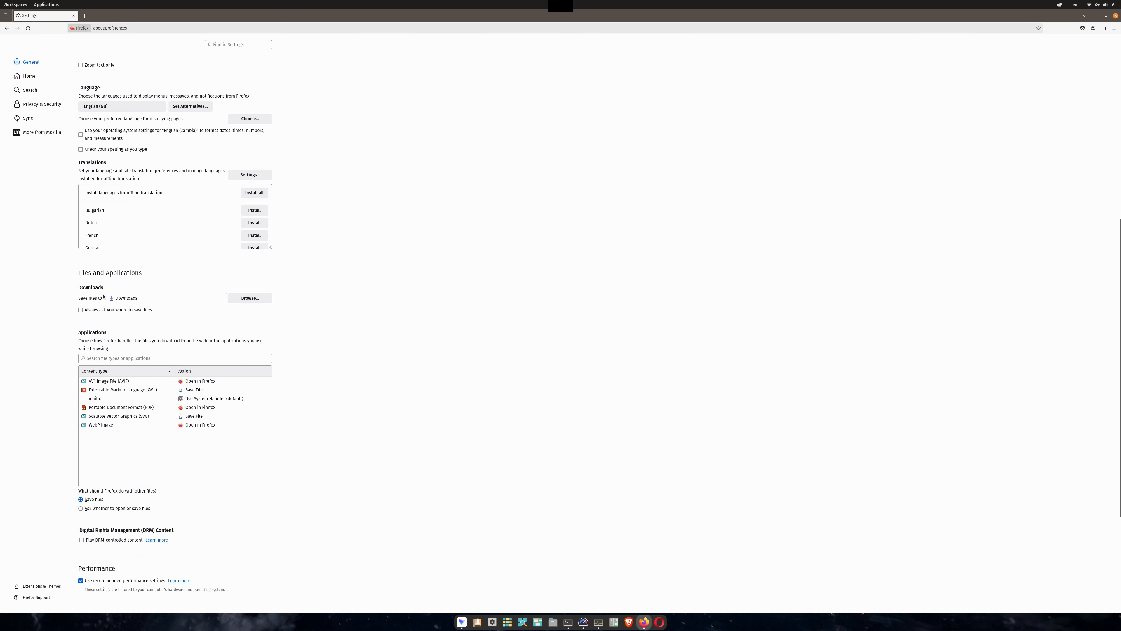
Turn on always asking where to save files, and set the PDF file action to Save File.
click(119, 311)
scroll(295, 406, down, 4)
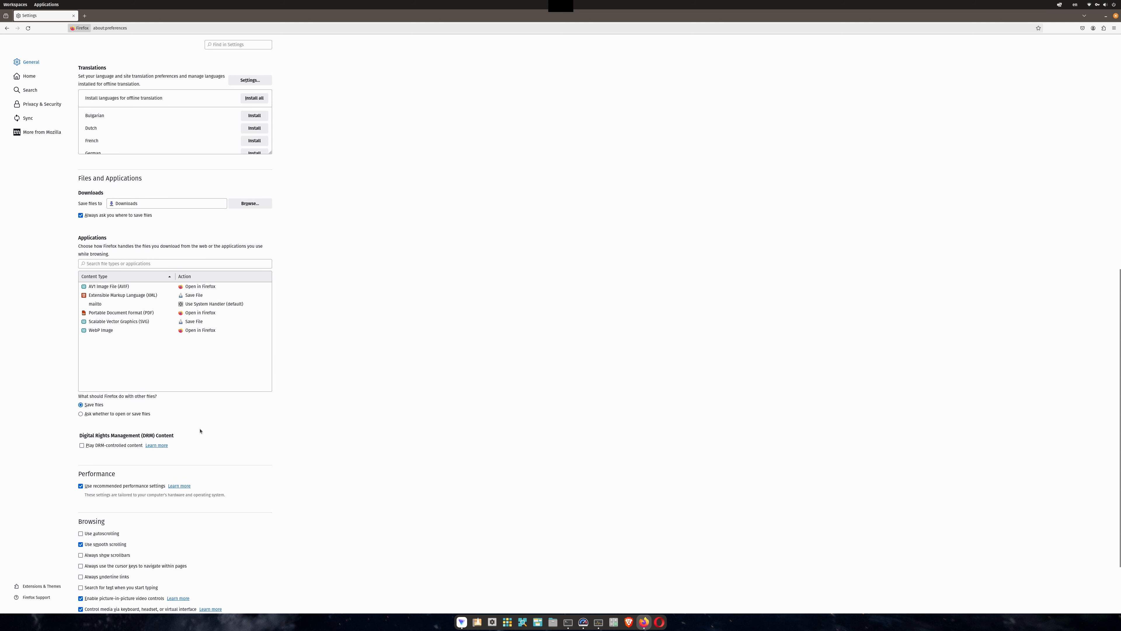
scroll(145, 336, down, 1)
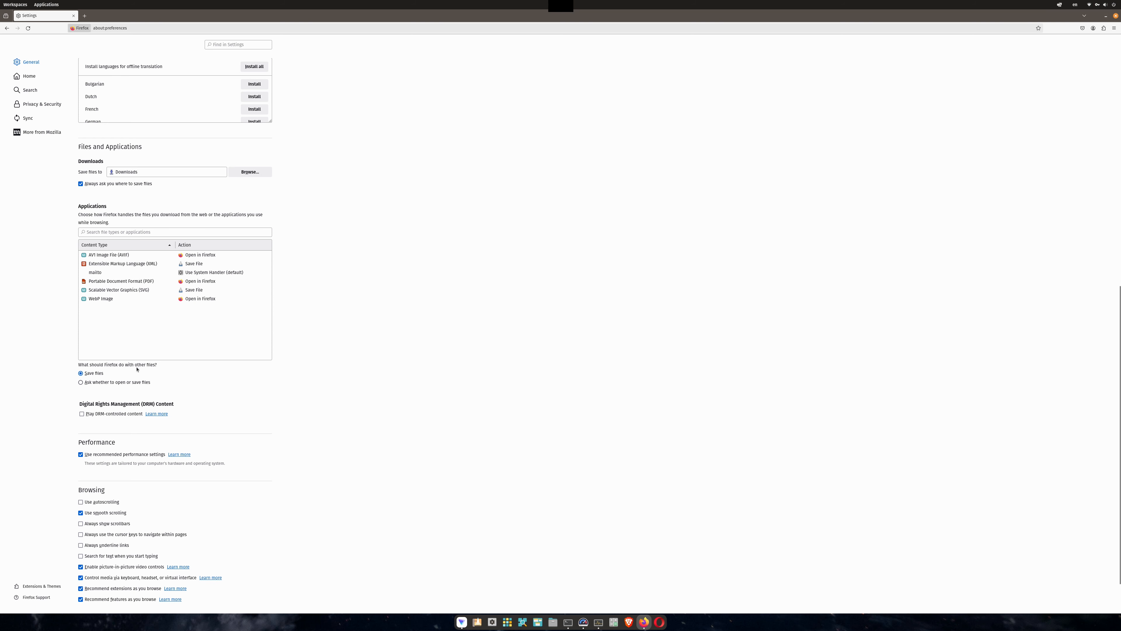
click(219, 283)
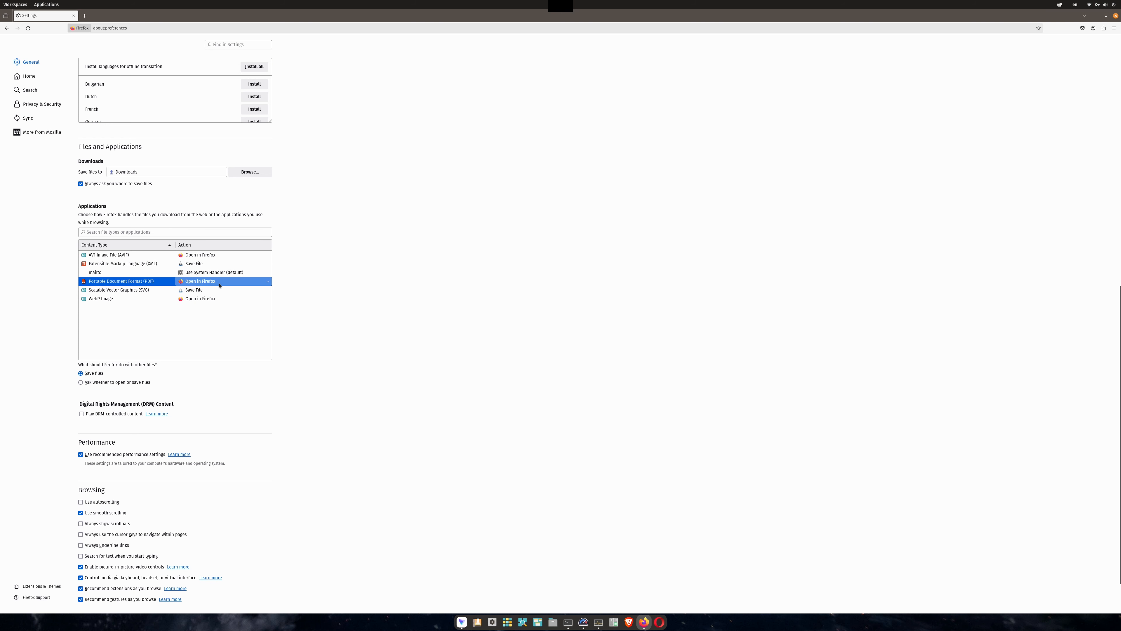
click(230, 282)
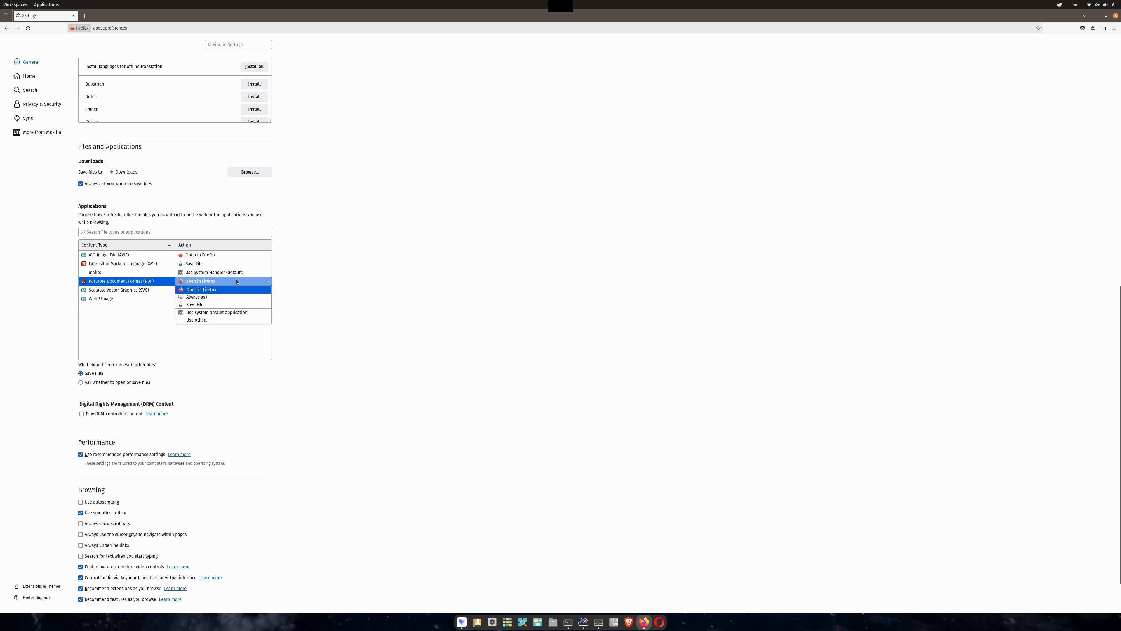
click(210, 305)
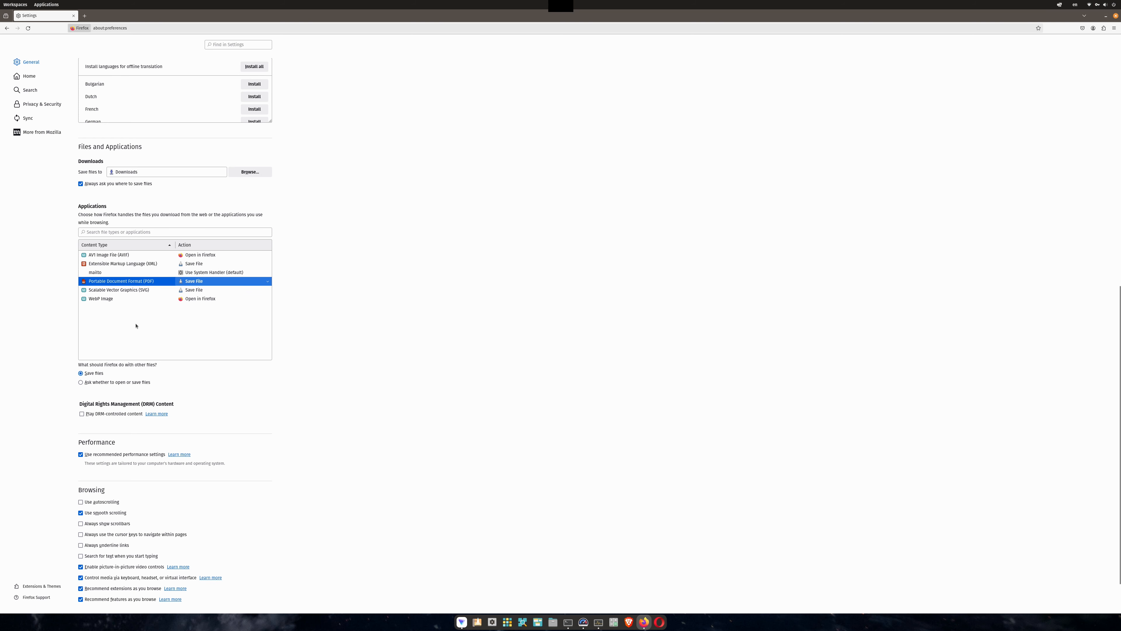
key(Home)
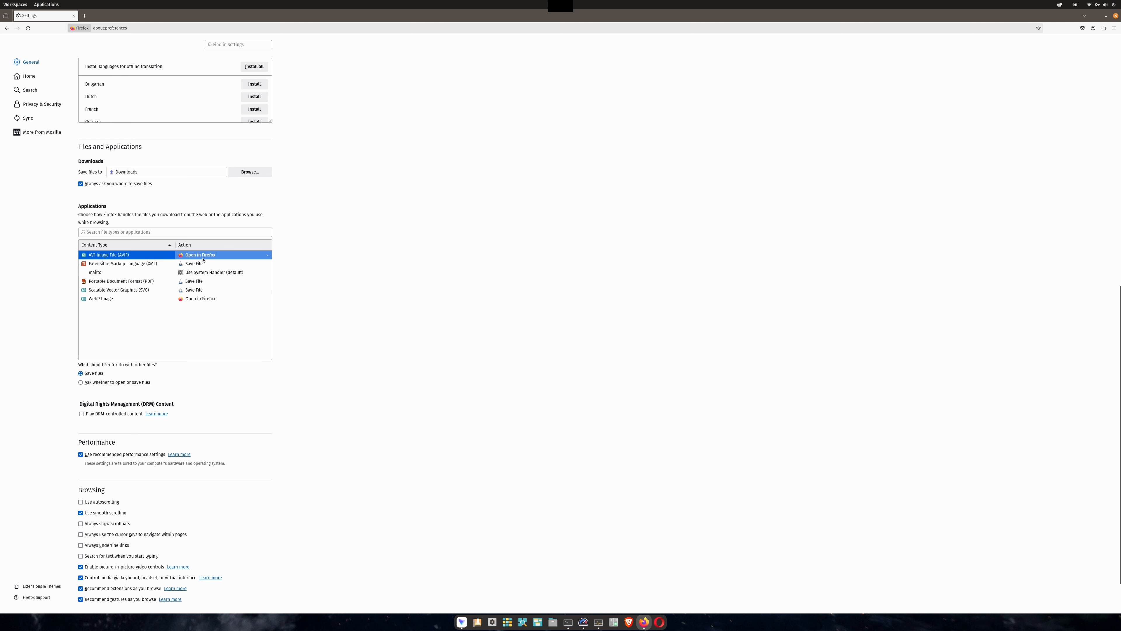
click(200, 282)
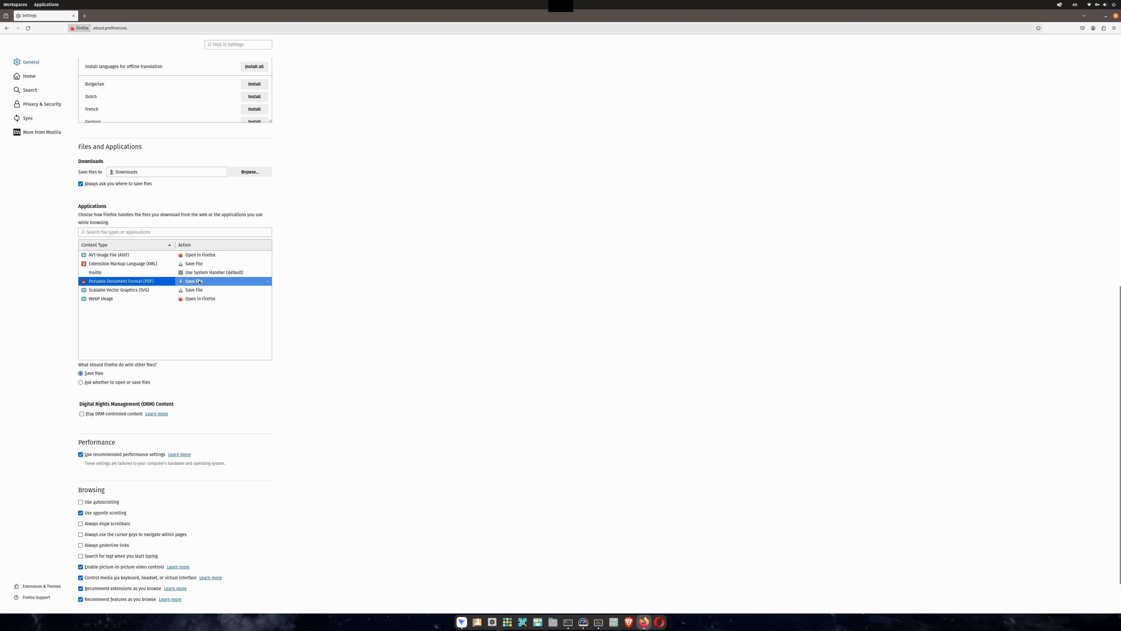
key(Up)
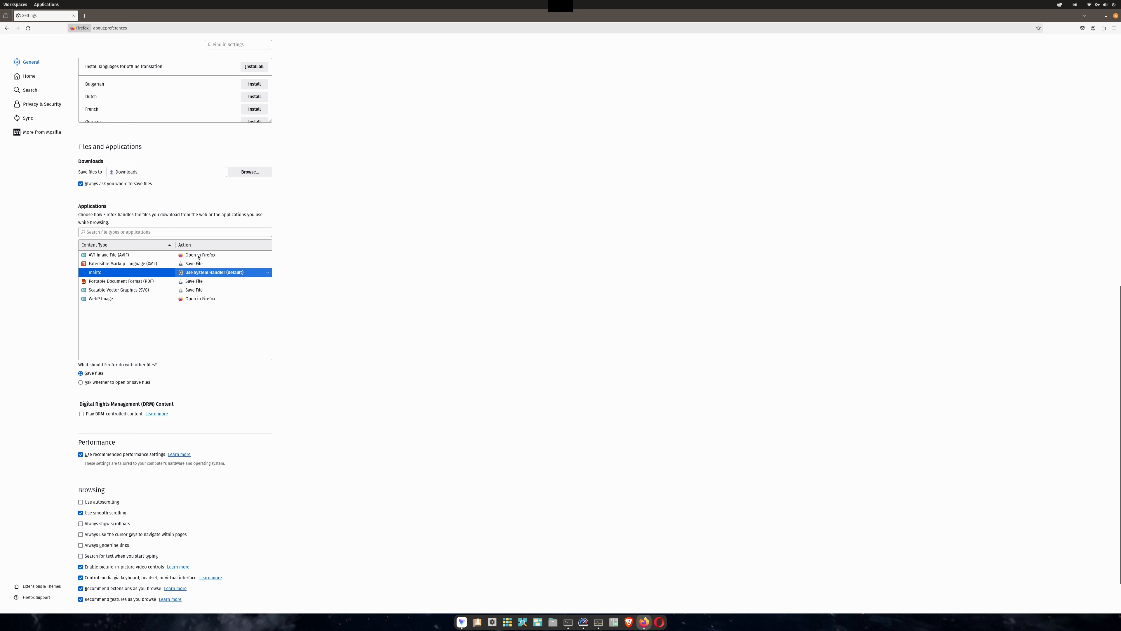
click(202, 299)
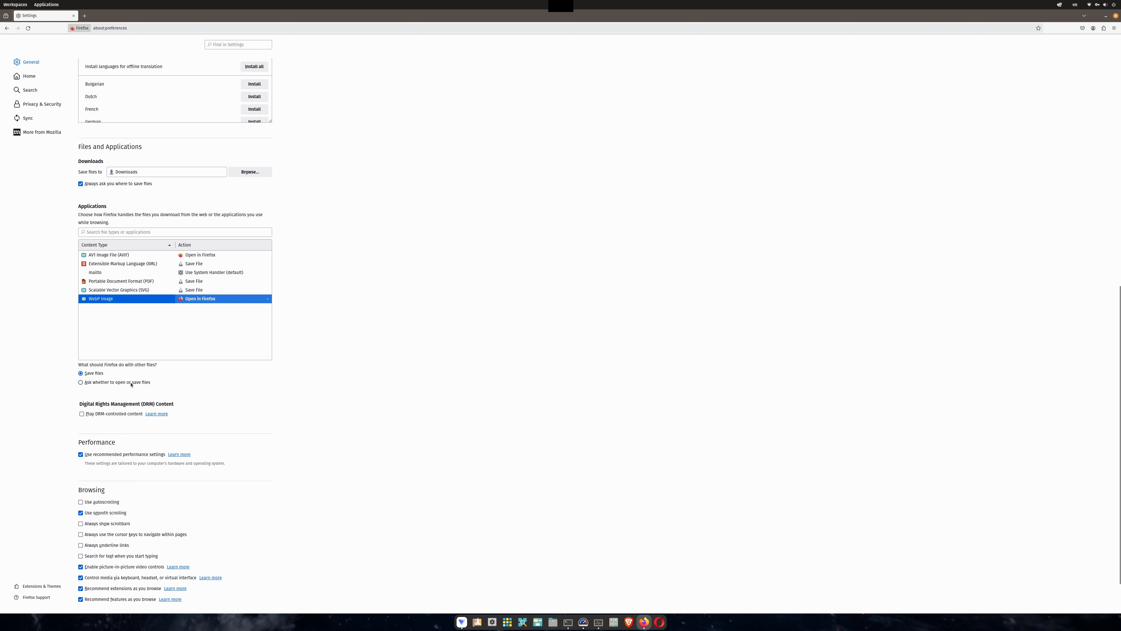
Turn on the option to always show scrollbars.
scroll(309, 380, down, 2)
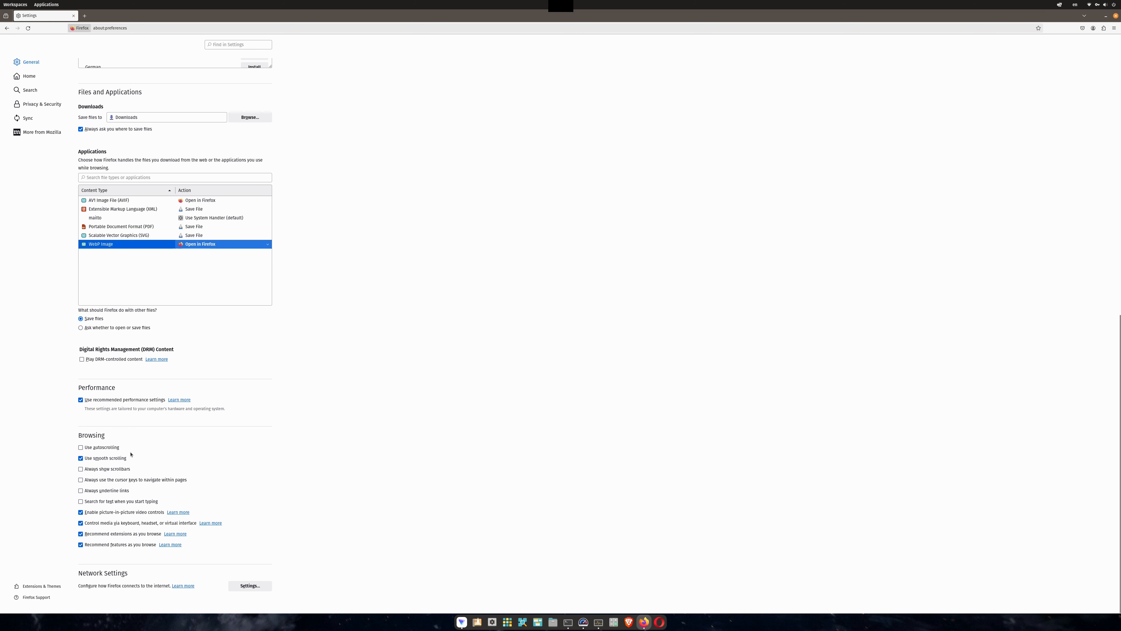
click(112, 470)
Open the network connection settings and close them with OK.
click(247, 586)
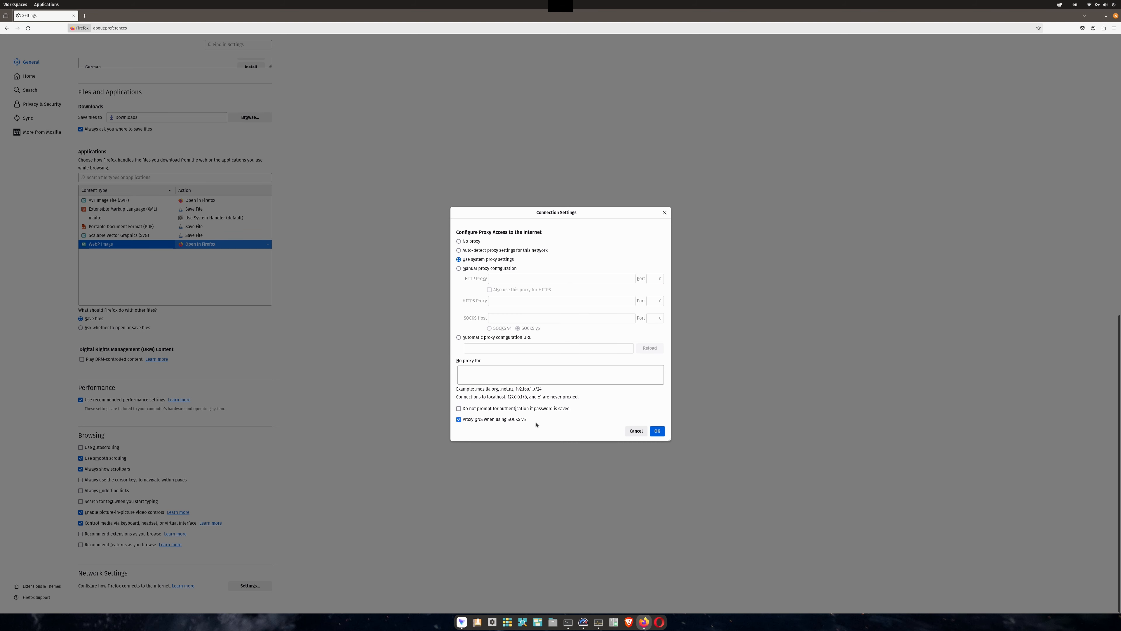
click(657, 430)
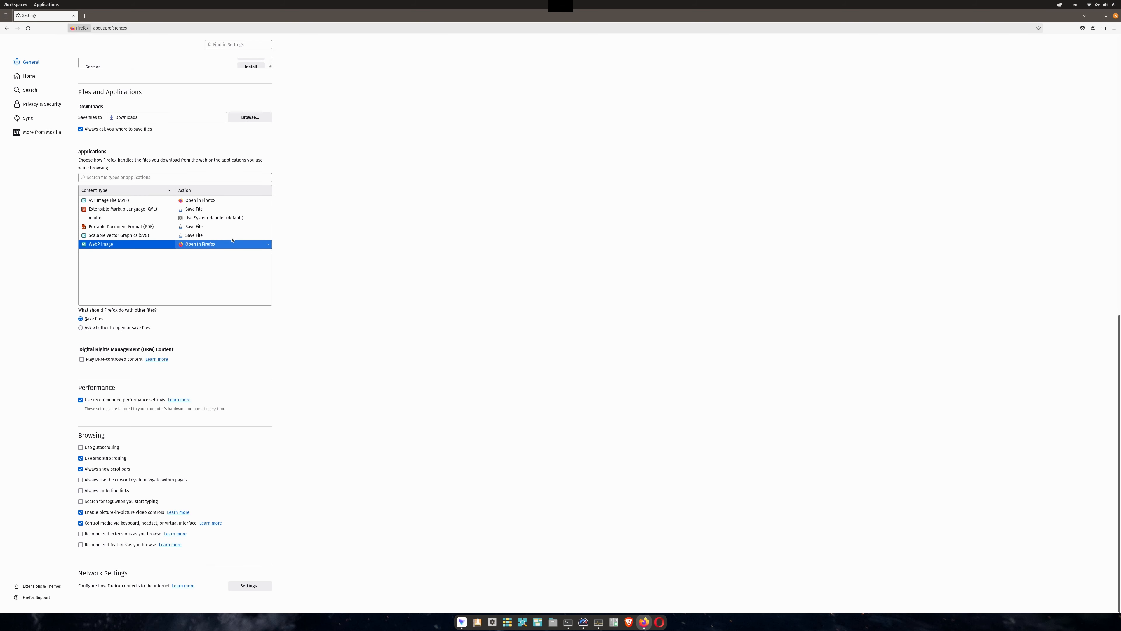
Turn off Shortcuts in the Firefox Home content settings.
click(35, 77)
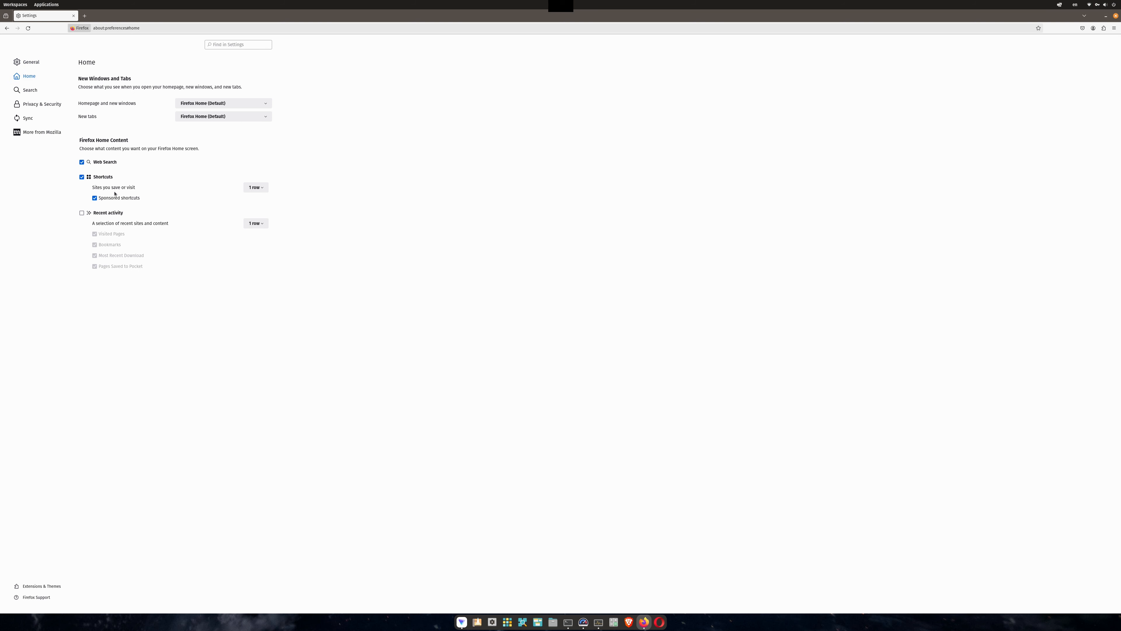
click(106, 177)
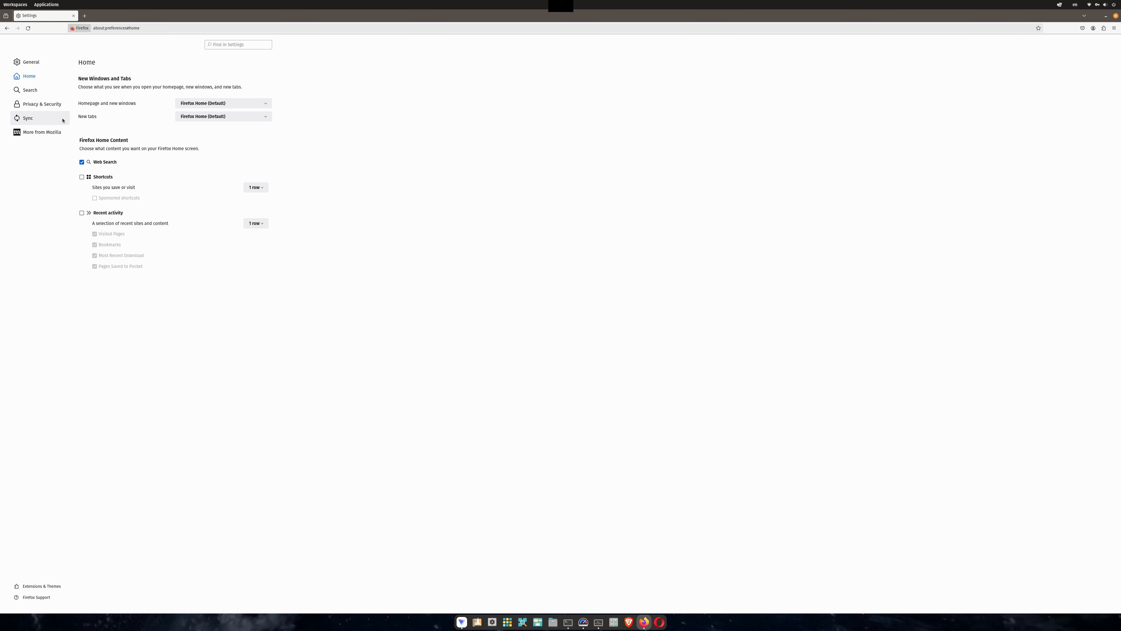
Set the default search engine to DuckDuckGo.
click(49, 93)
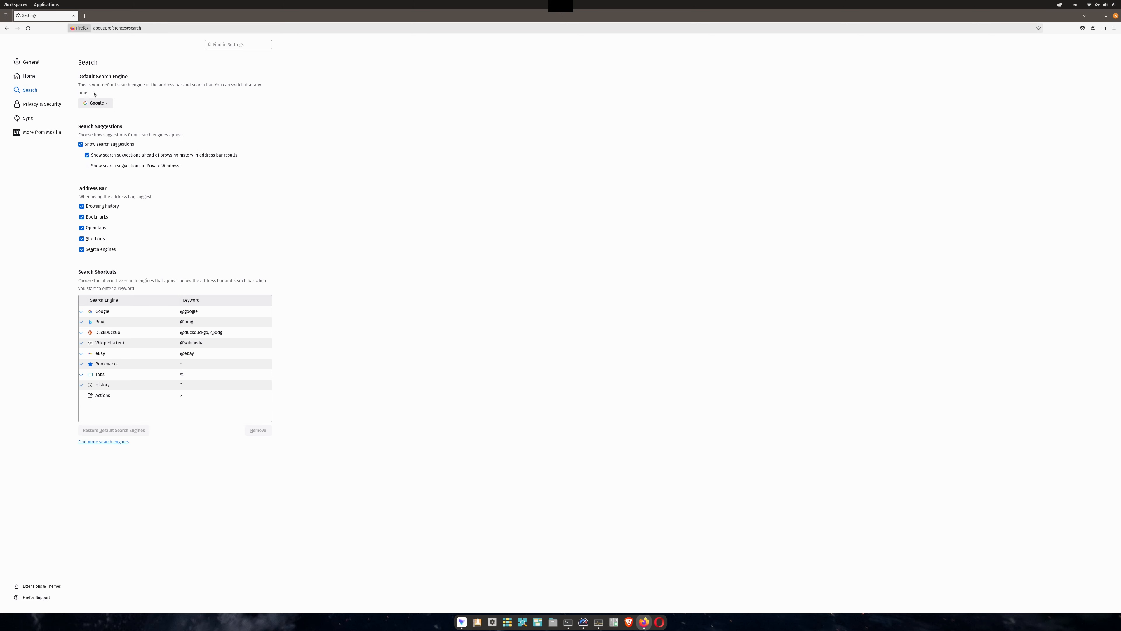
click(100, 103)
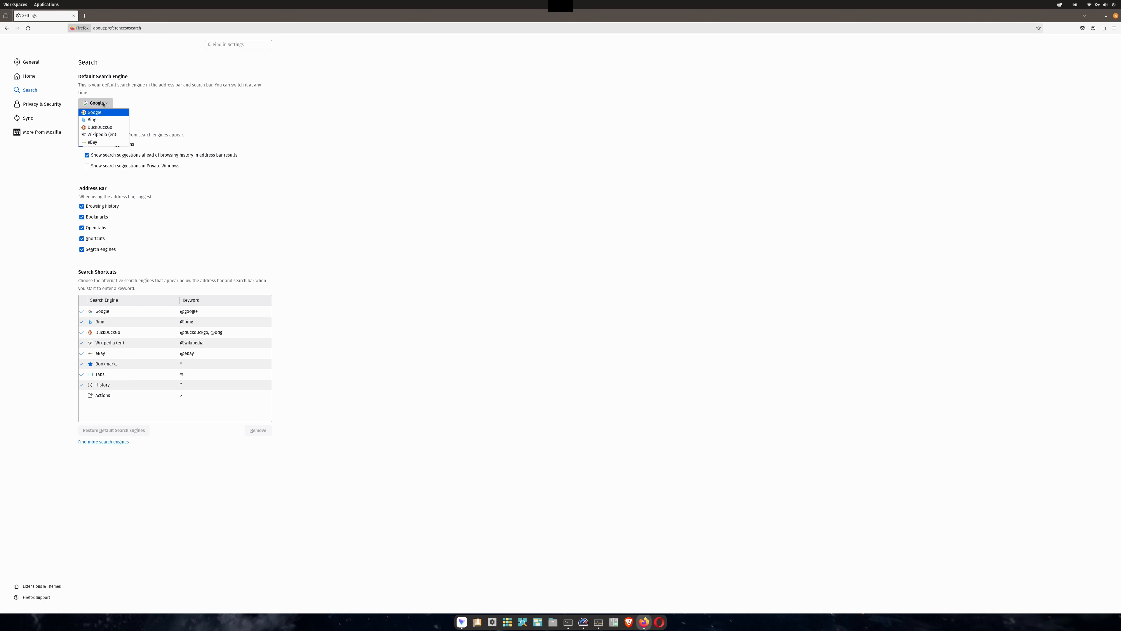
click(108, 127)
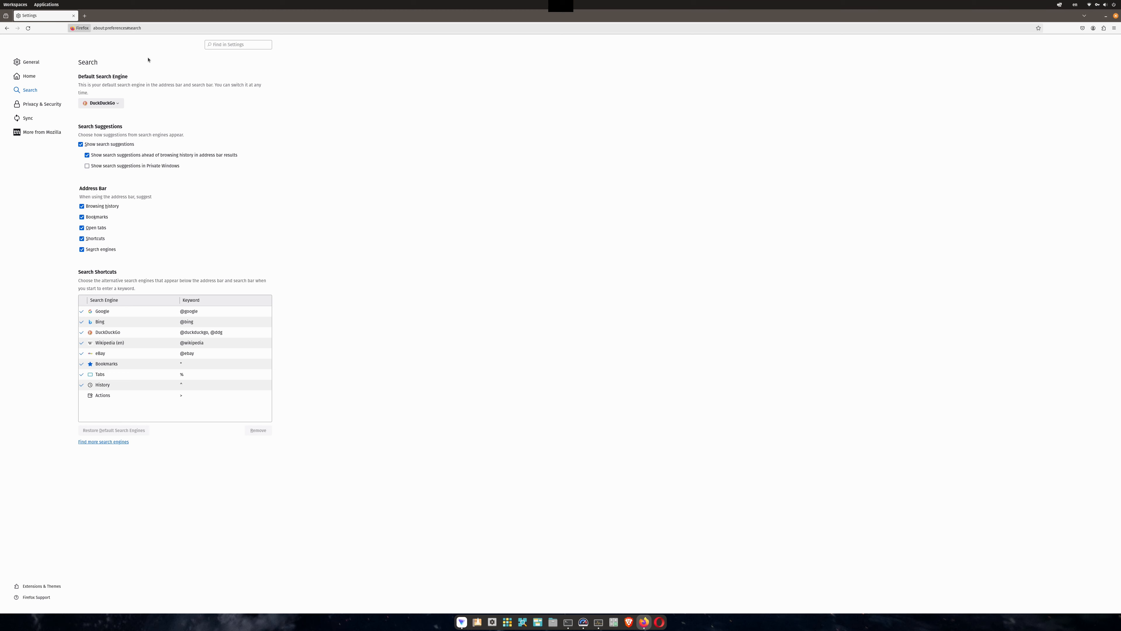
Turn off search engine suggestions in the address bar.
key(ctrl+l)
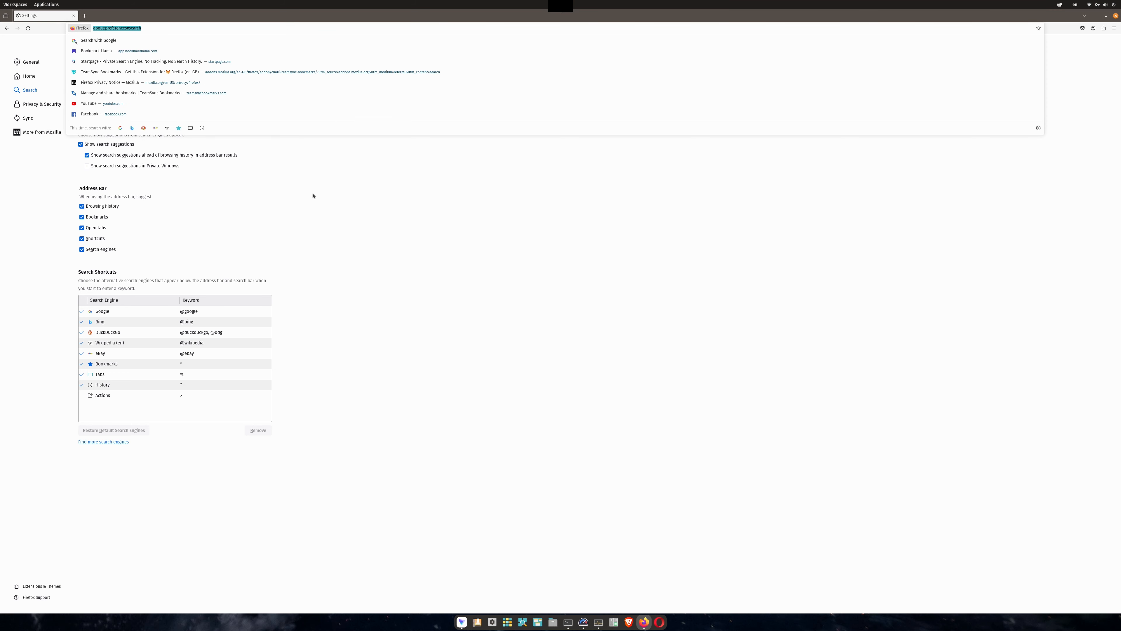
key(Escape)
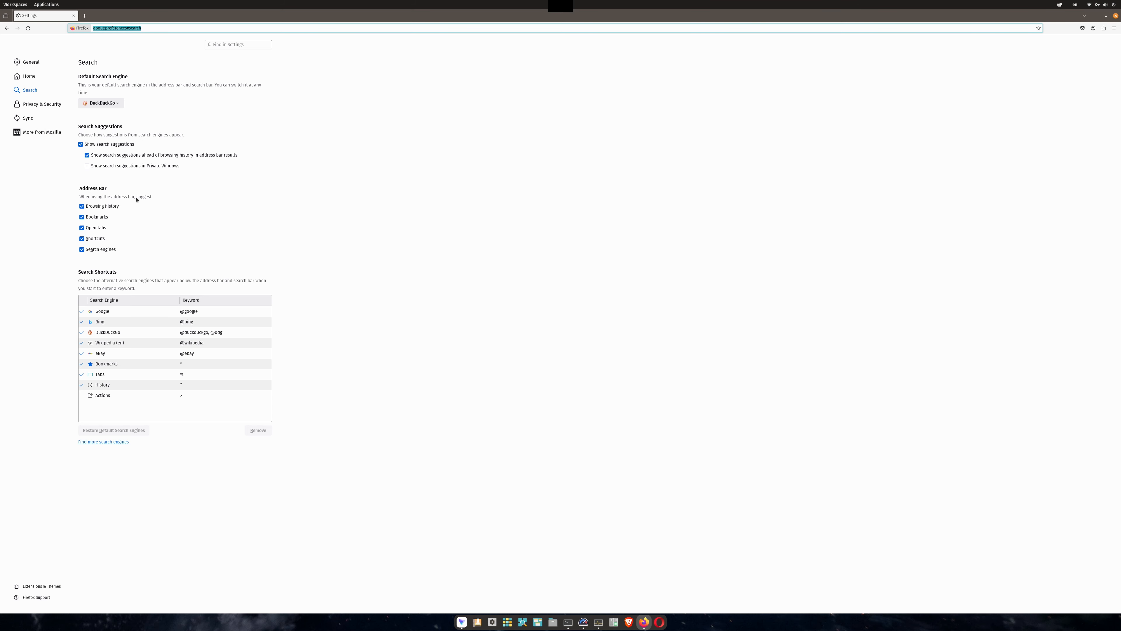
click(107, 252)
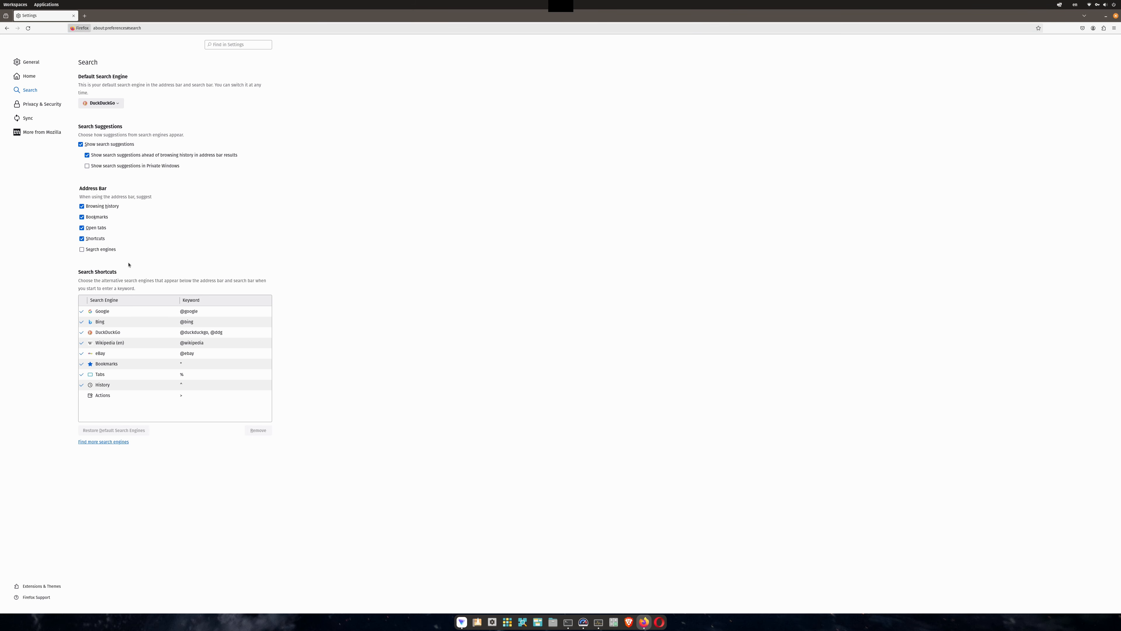
Remove Google, Bing and eBay from the search shortcuts list.
click(163, 315)
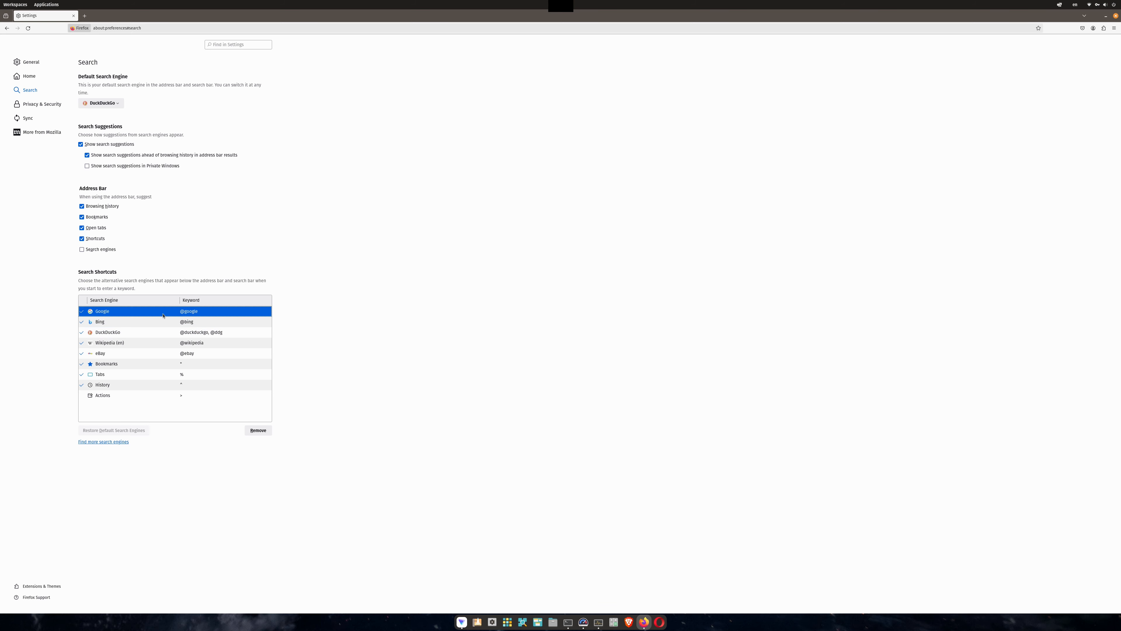
click(257, 433)
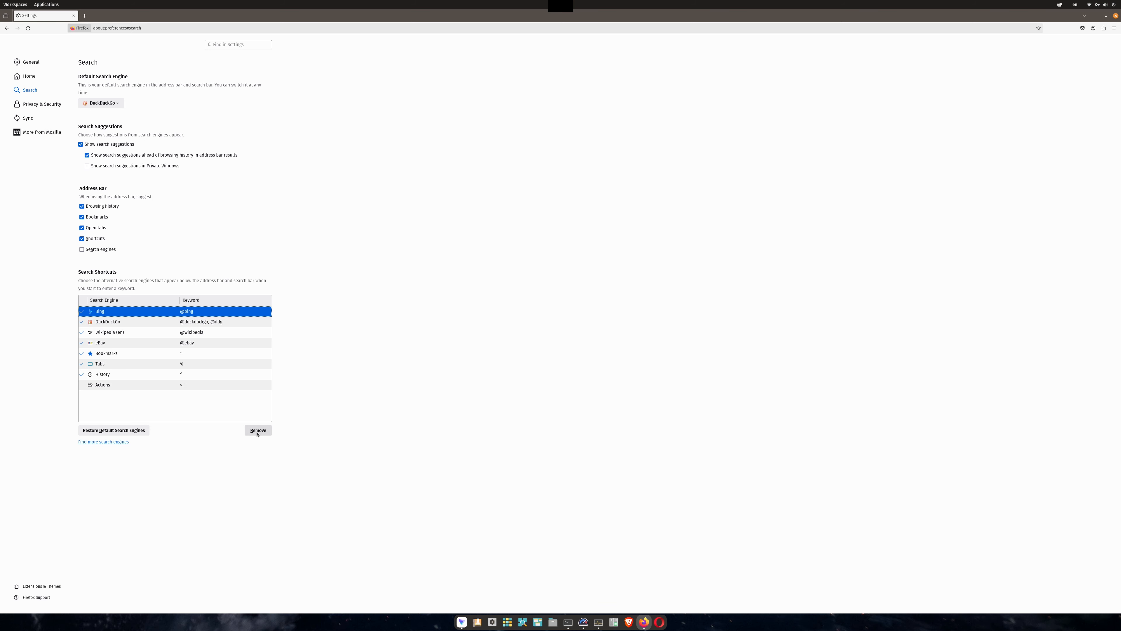
click(257, 432)
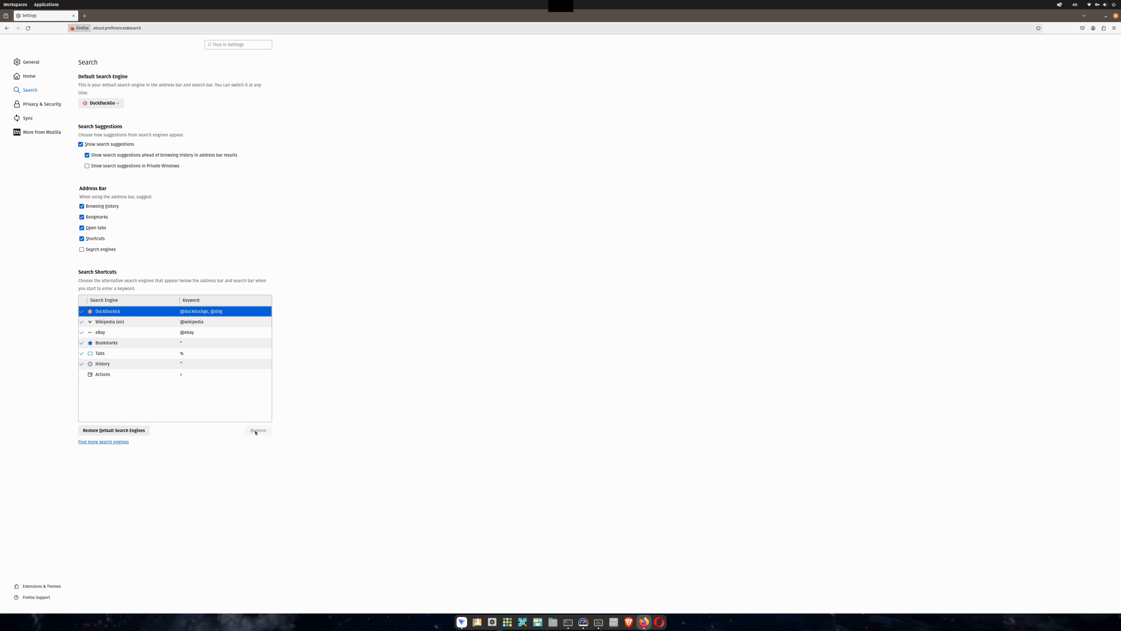
click(133, 332)
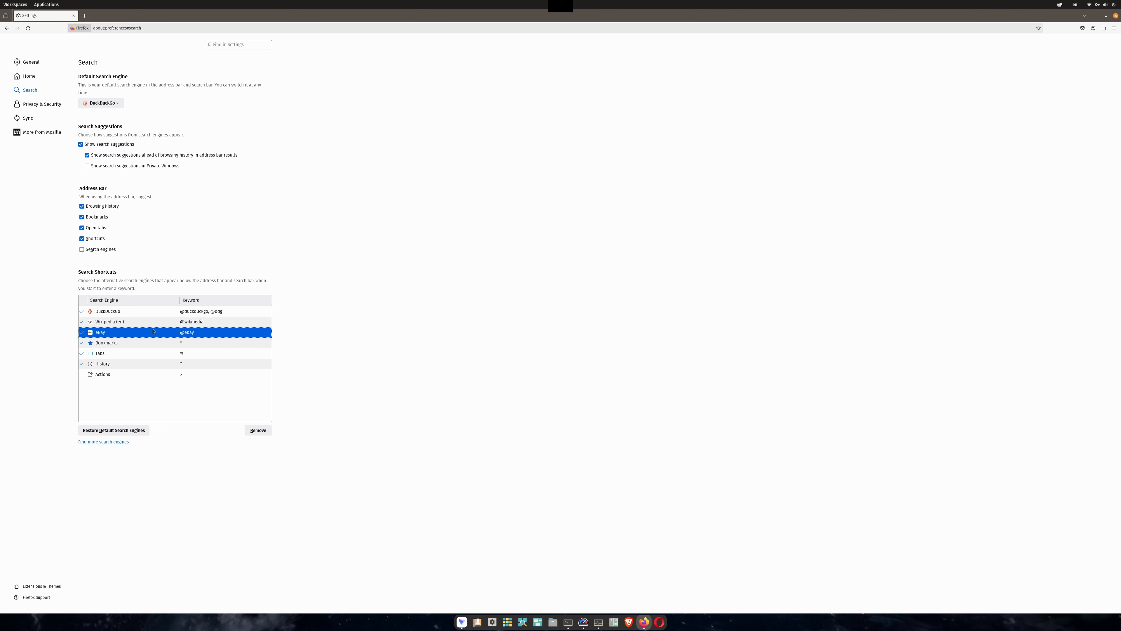
click(258, 430)
Turn off password saving and breached-site password alerts in the Privacy & Security settings.
click(54, 107)
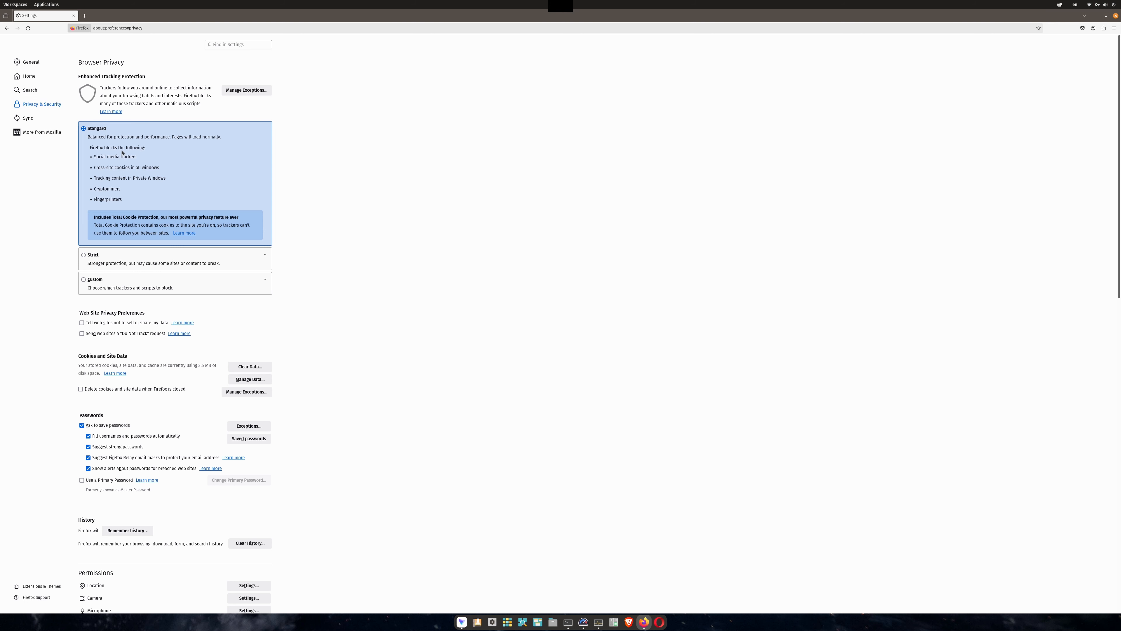
scroll(305, 373, down, 1)
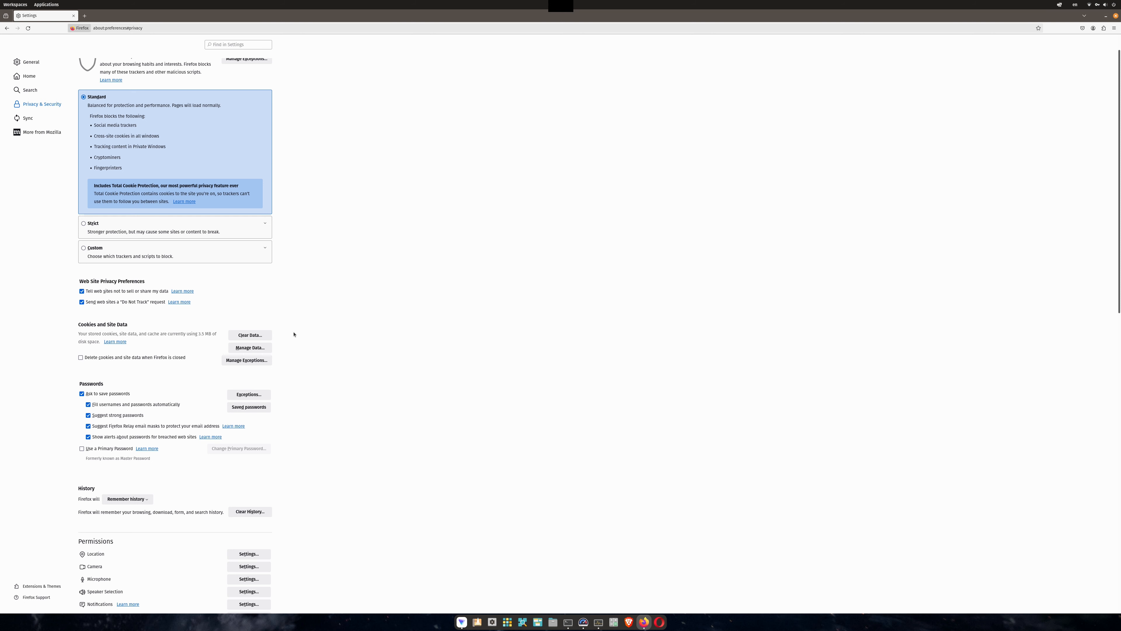
scroll(293, 334, down, 3)
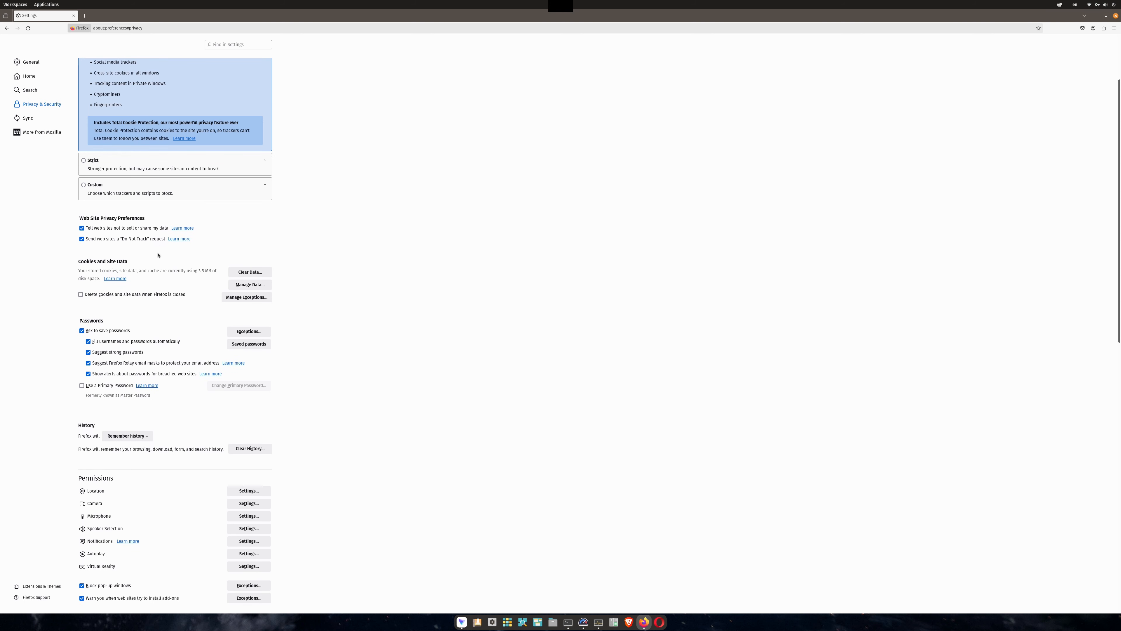
scroll(287, 349, down, 3)
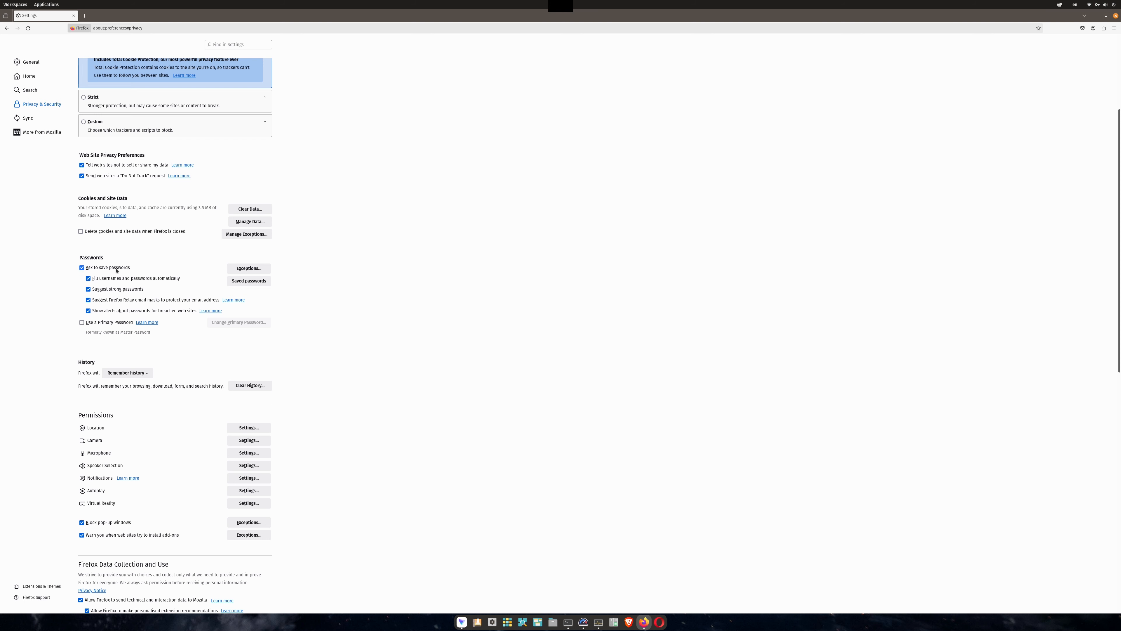
click(117, 270)
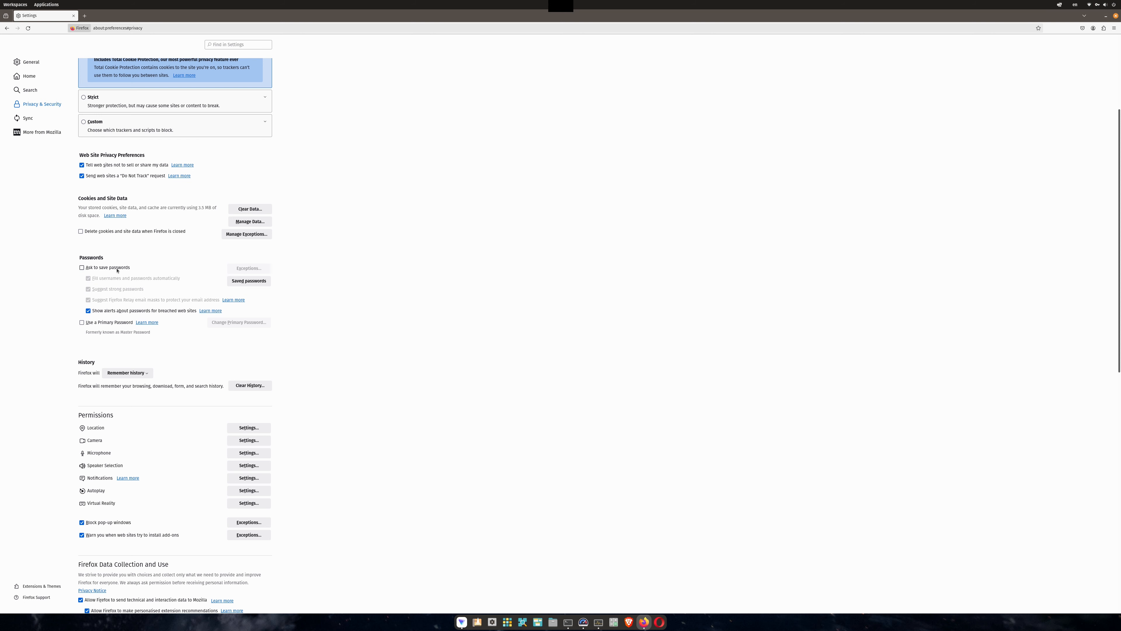
click(144, 312)
Set the history option to use custom settings for history.
click(146, 372)
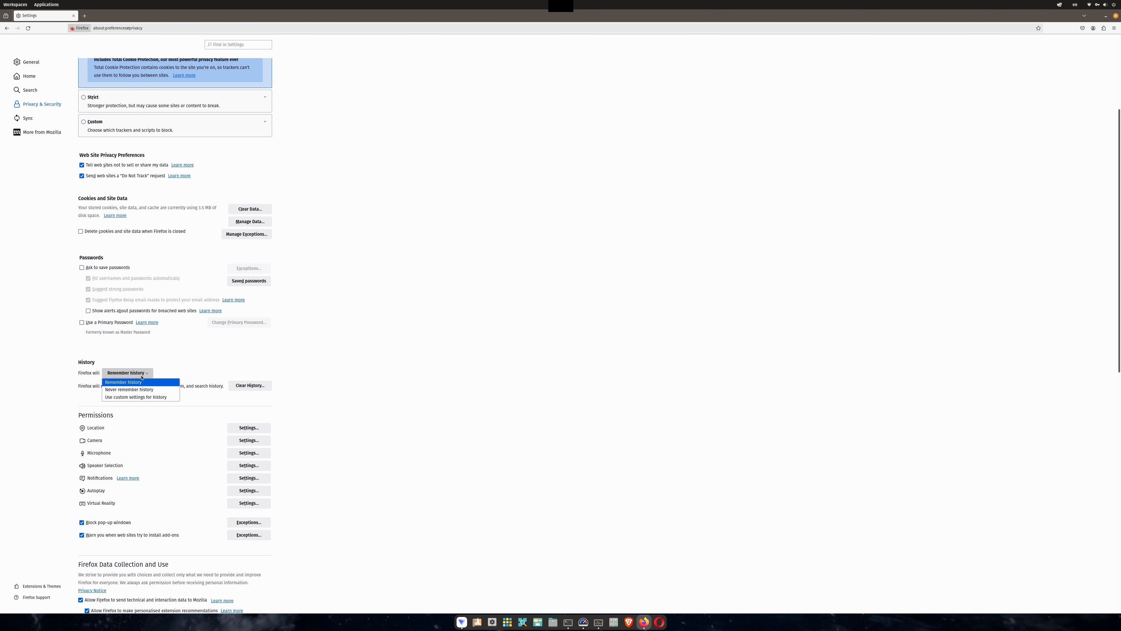
click(148, 397)
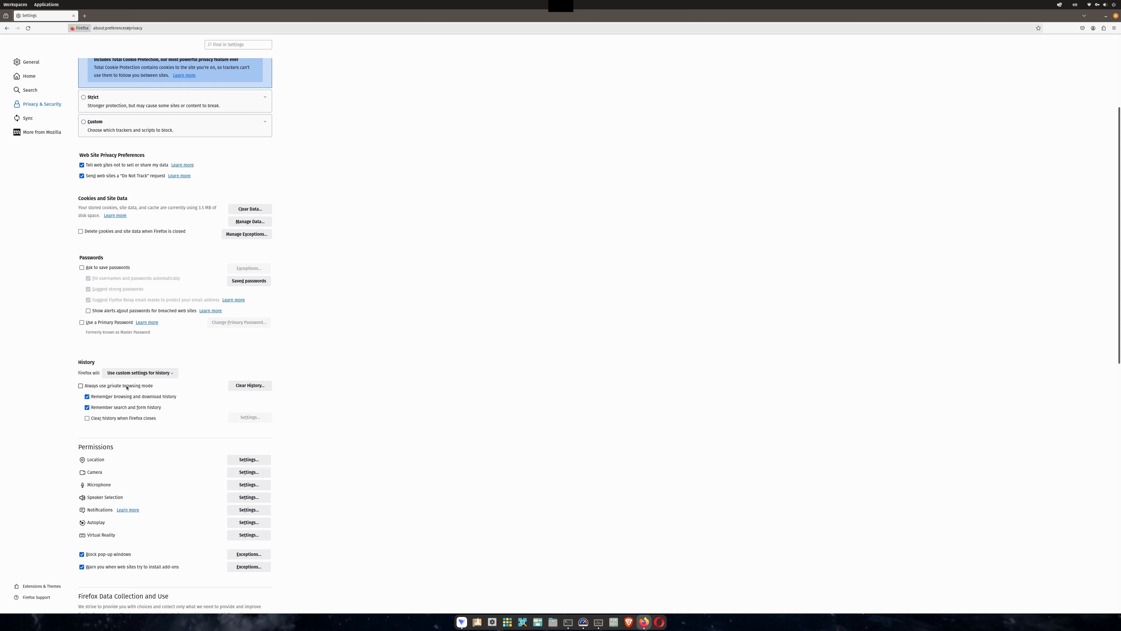
scroll(307, 382, down, 5)
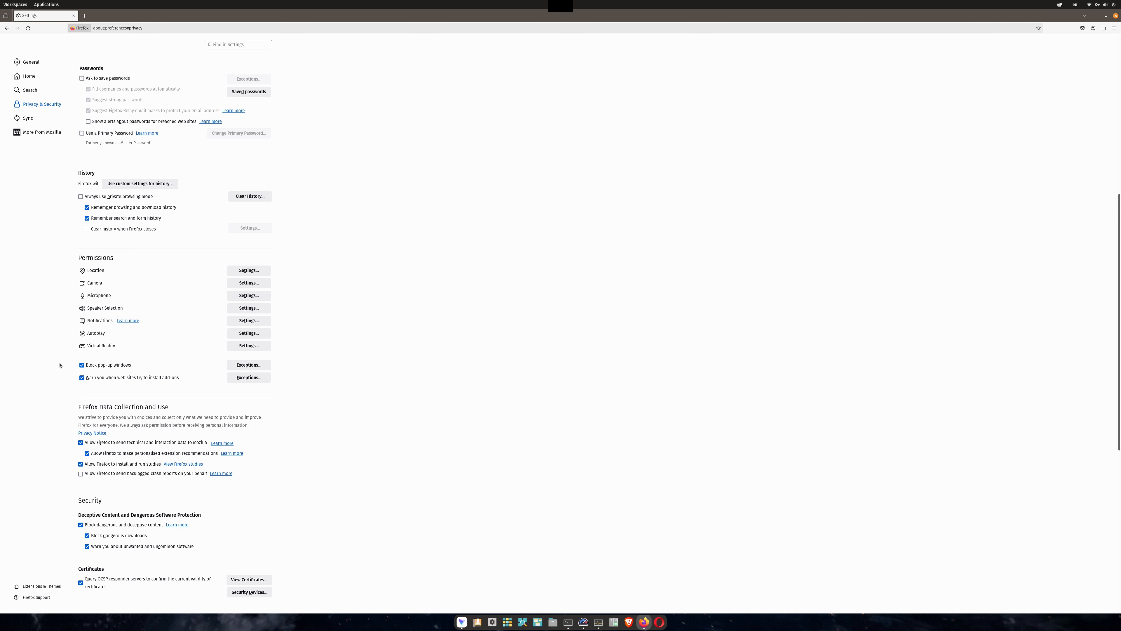
click(249, 365)
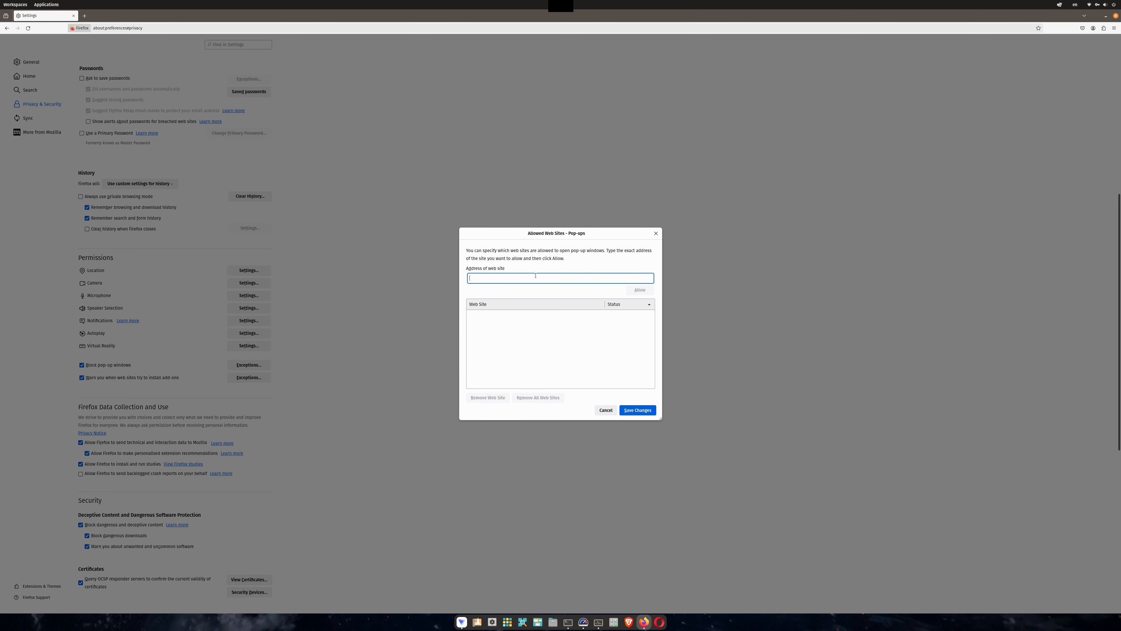
click(612, 410)
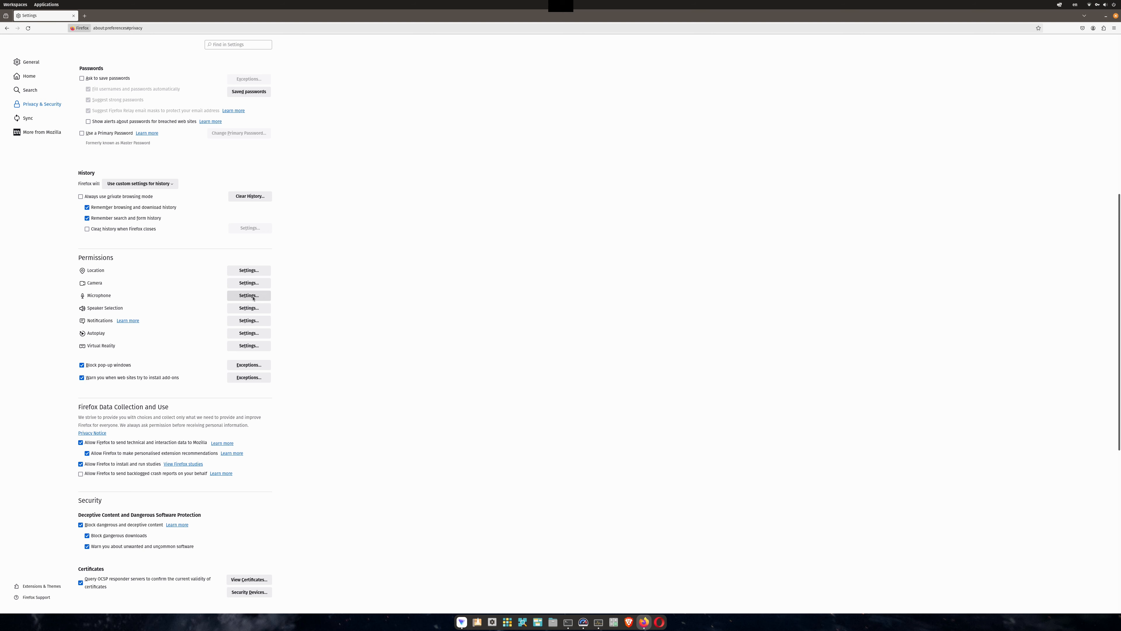
Block new requests asking to access your location and save the Location permission changes.
click(258, 271)
click(534, 396)
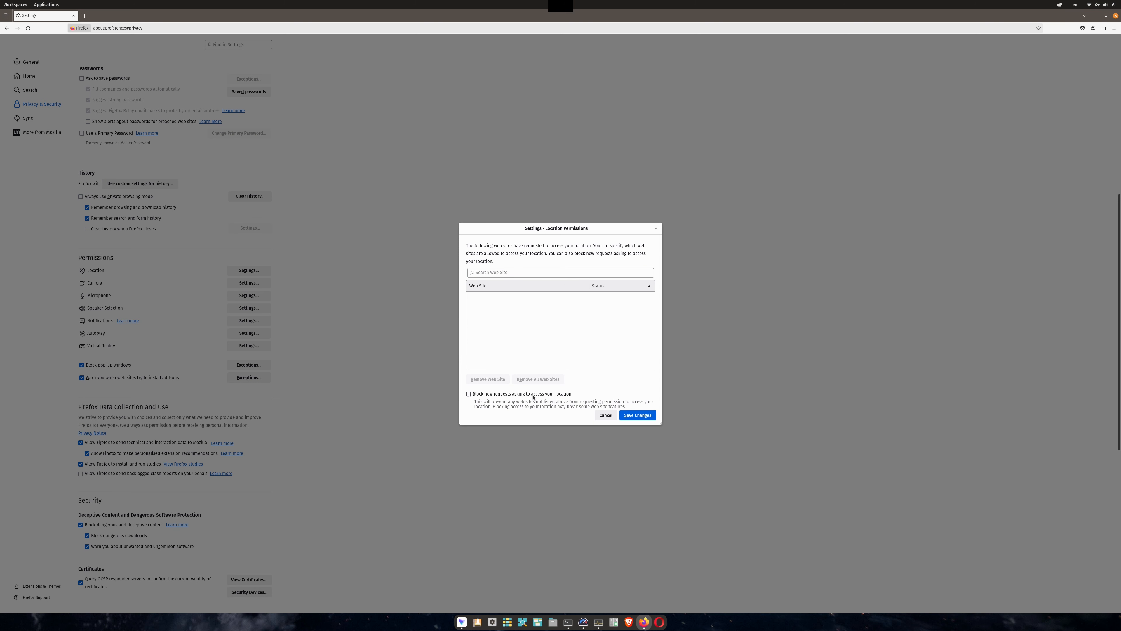
click(638, 415)
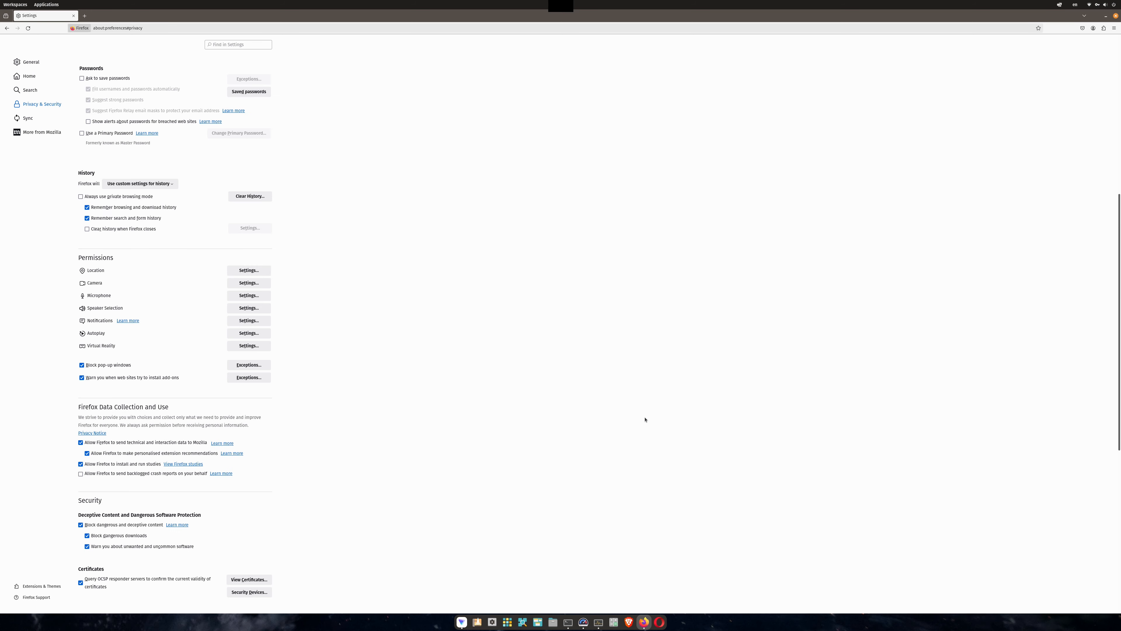
Block new requests asking to access your camera and save the Camera permission changes.
click(254, 285)
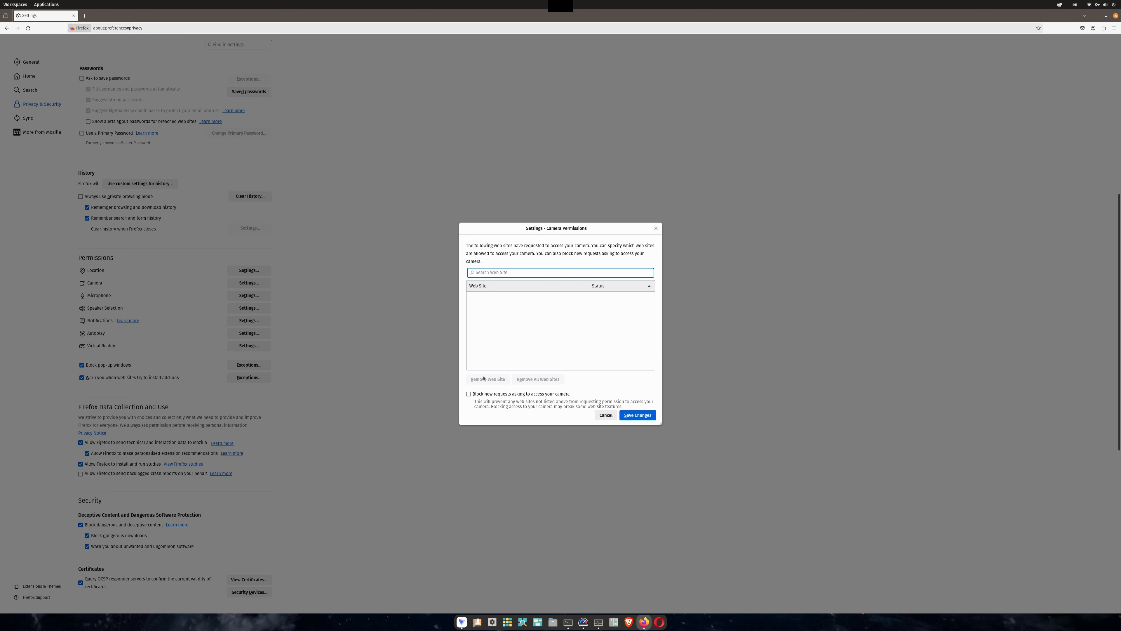
click(494, 393)
click(646, 417)
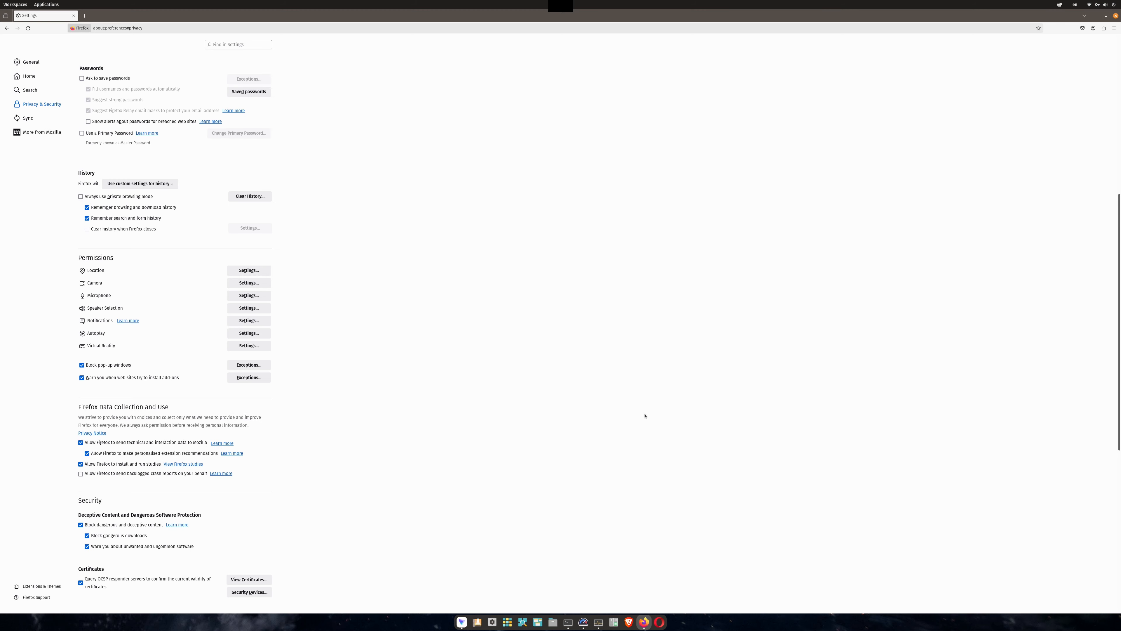
Block new requests asking to access your microphone and save the Microphone permission changes.
click(248, 296)
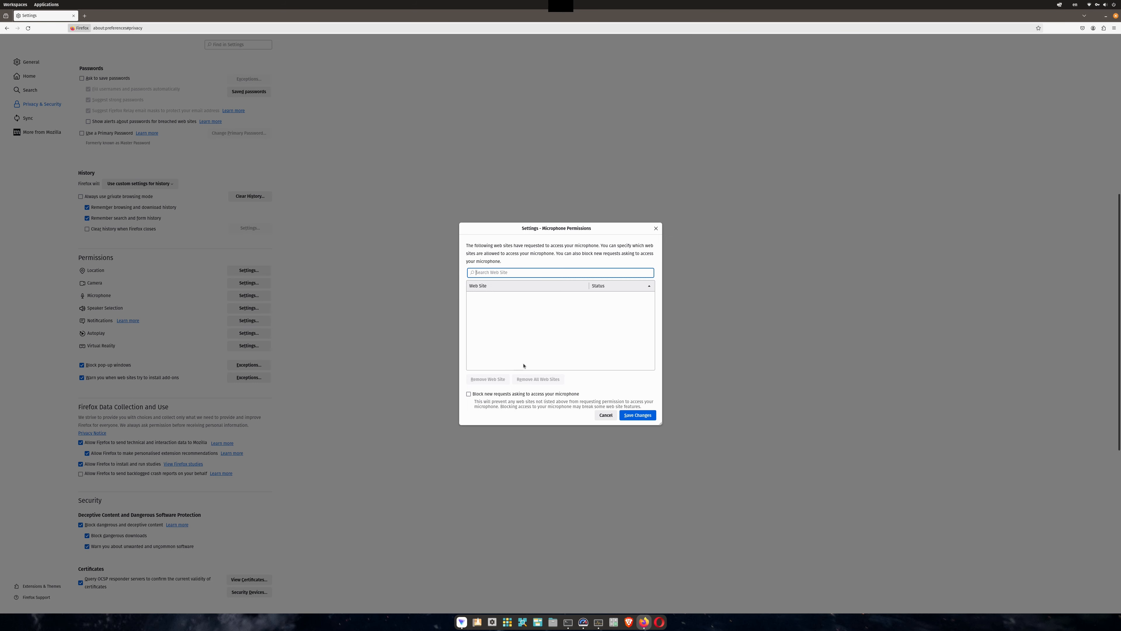
click(548, 396)
click(637, 414)
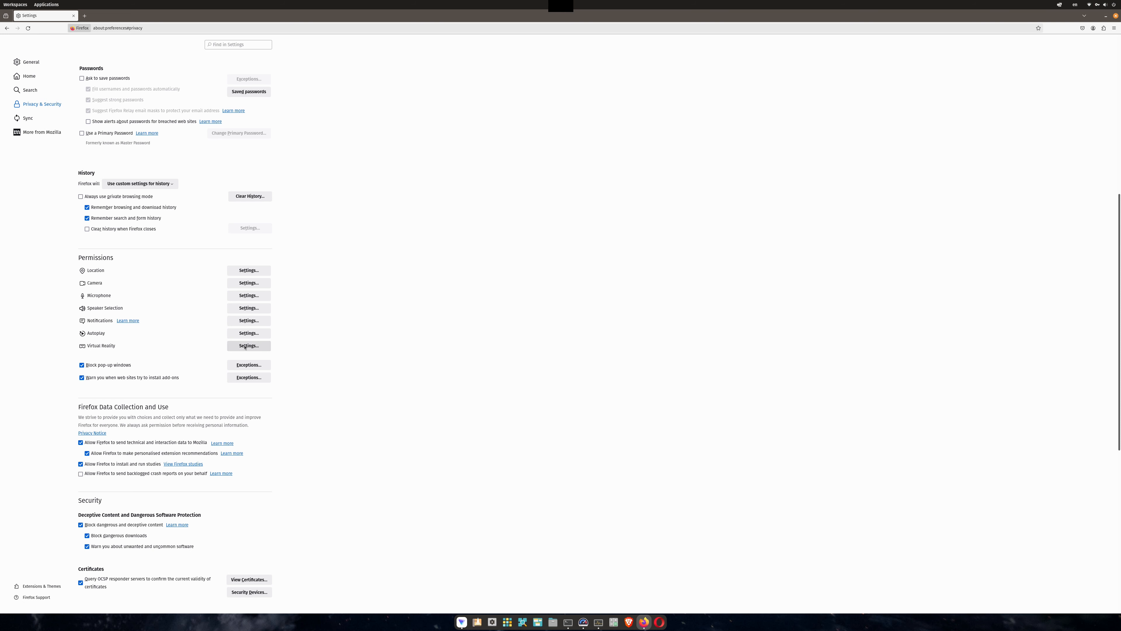
Block new requests asking to access virtual reality devices and save the Virtual Reality permission changes.
click(265, 346)
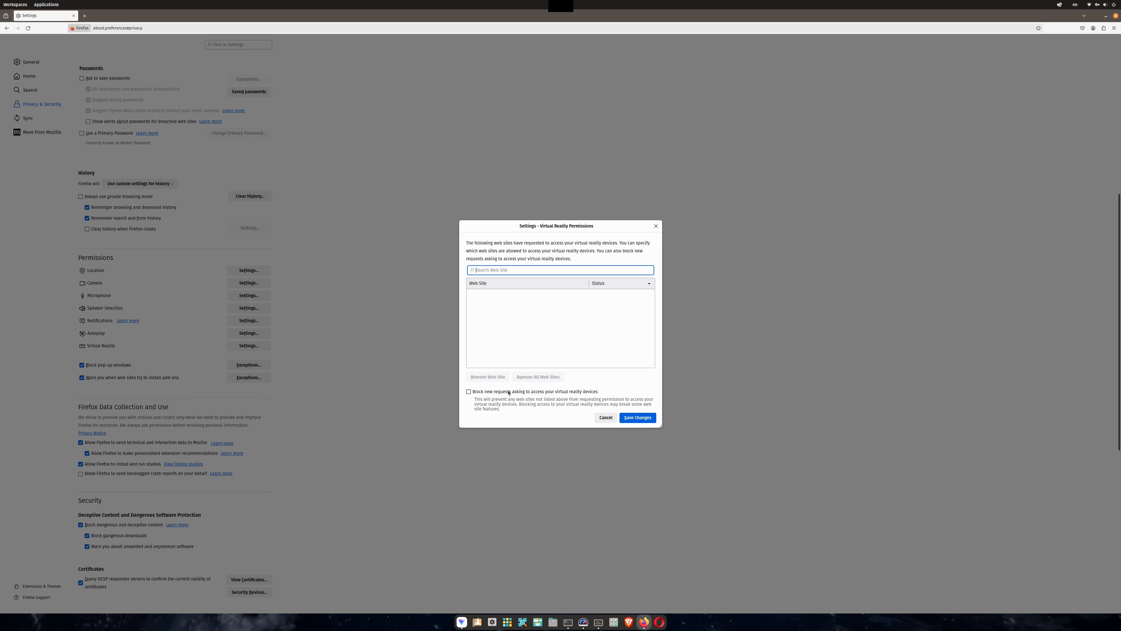
click(530, 400)
click(637, 418)
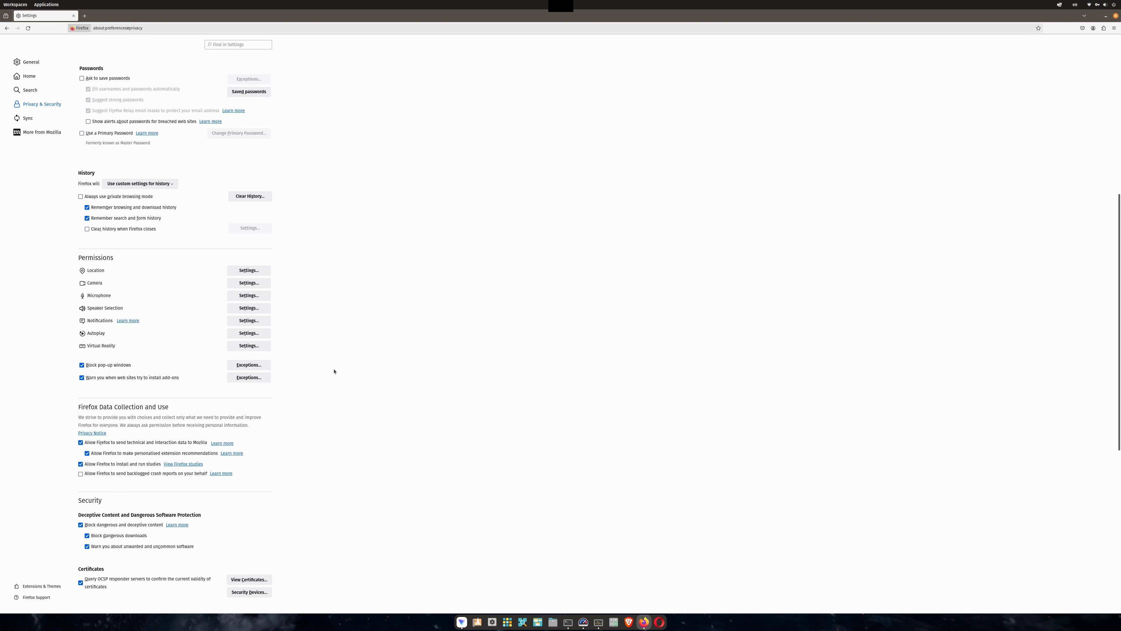
Stop allowing Firefox to send technical and interaction data to Mozilla.
scroll(292, 446, down, 2)
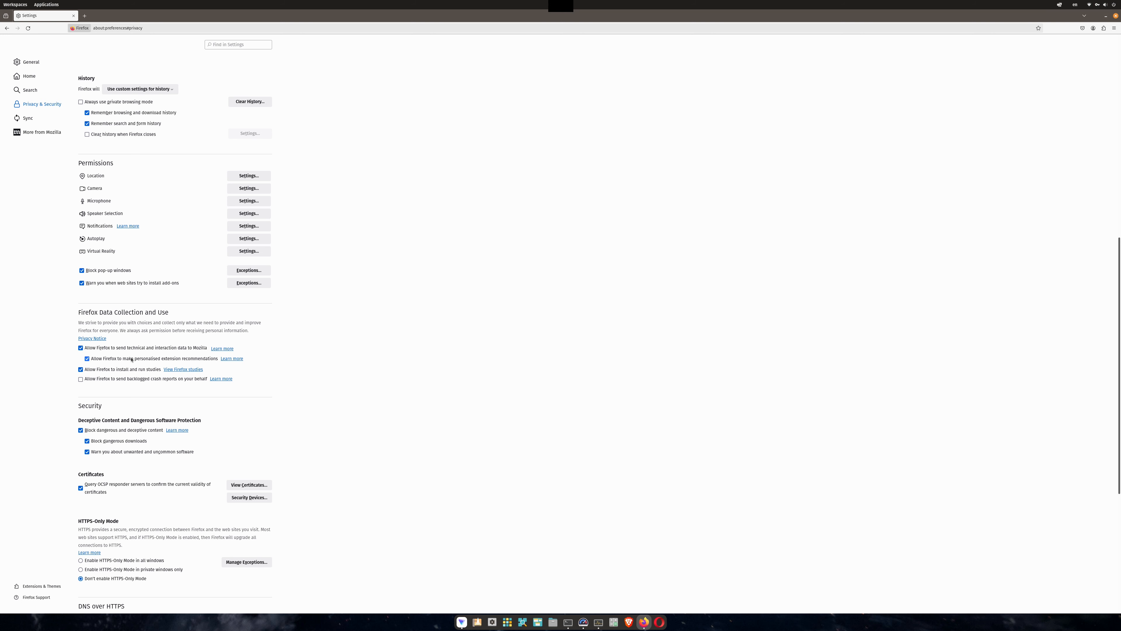
click(129, 348)
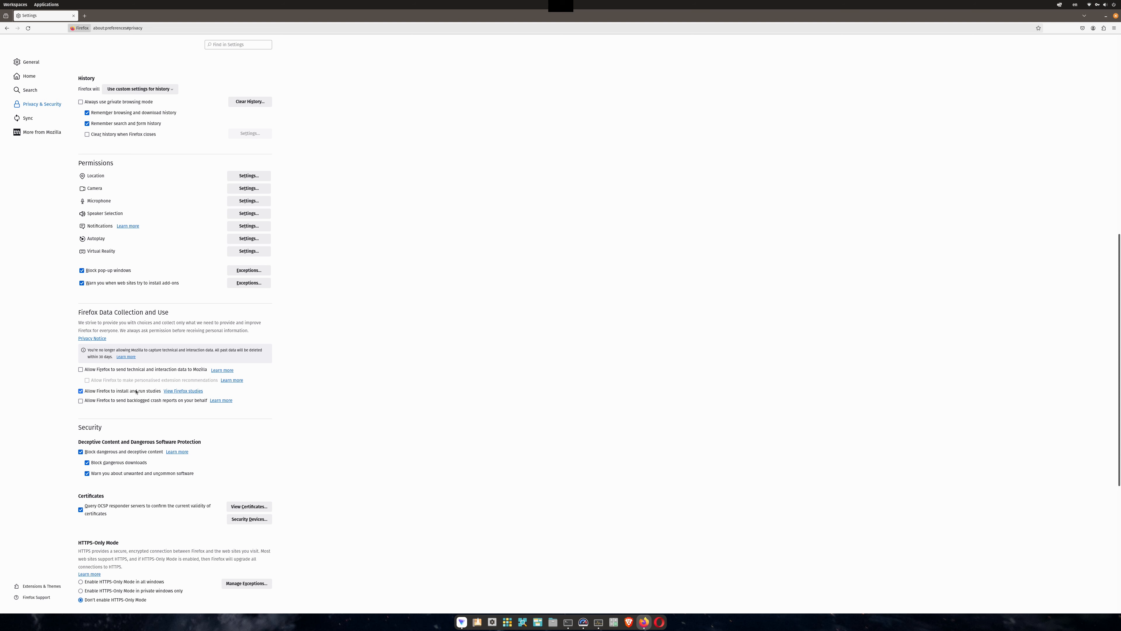
scroll(313, 378, down, 4)
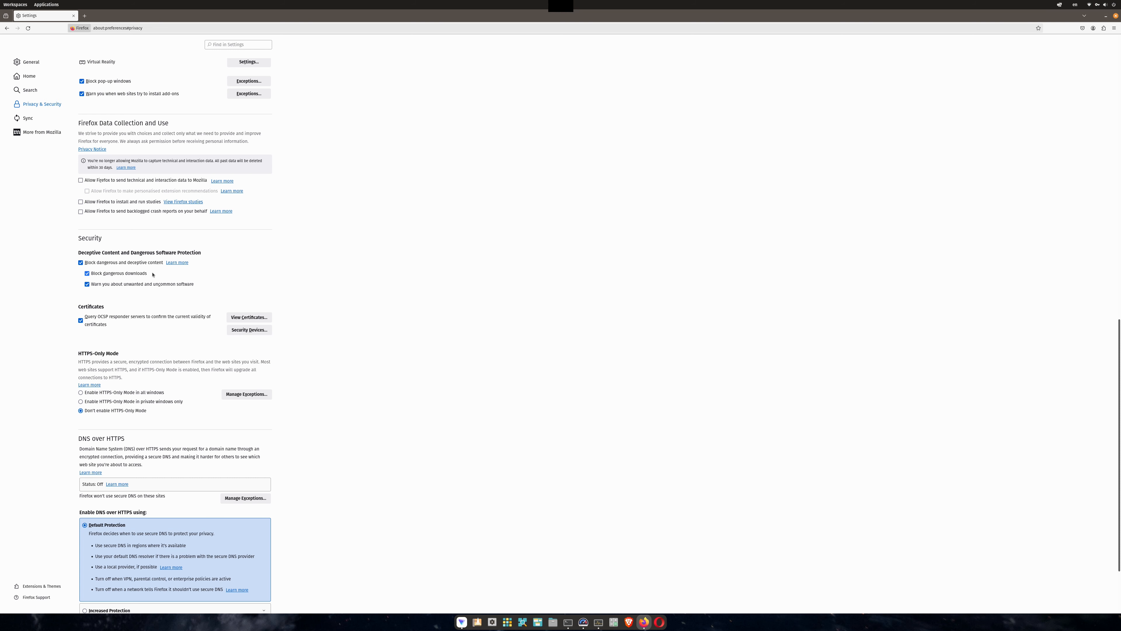
Enable DNS over HTTPS with Increased Protection, keeping Cloudflare (Default) as the provider.
scroll(309, 338, down, 2)
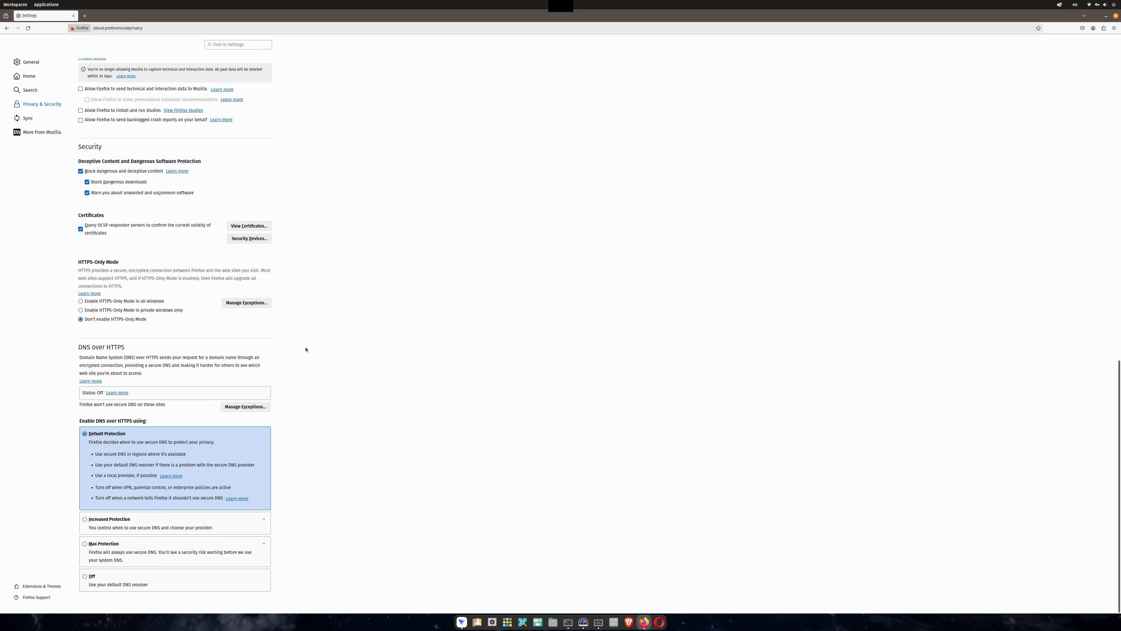
click(162, 522)
click(198, 533)
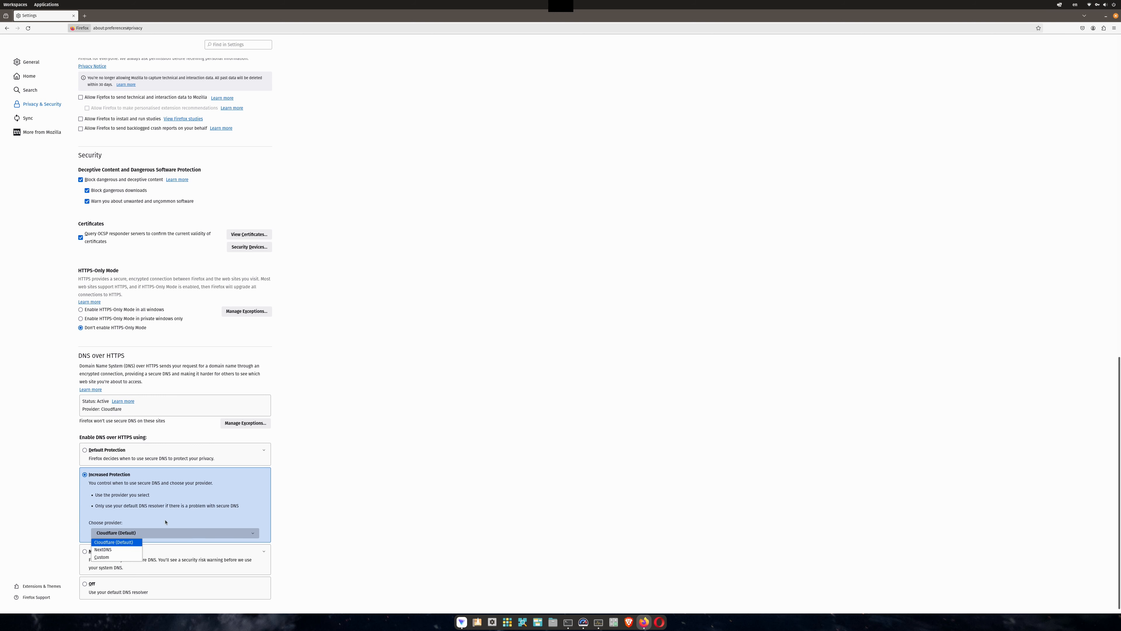
click(134, 538)
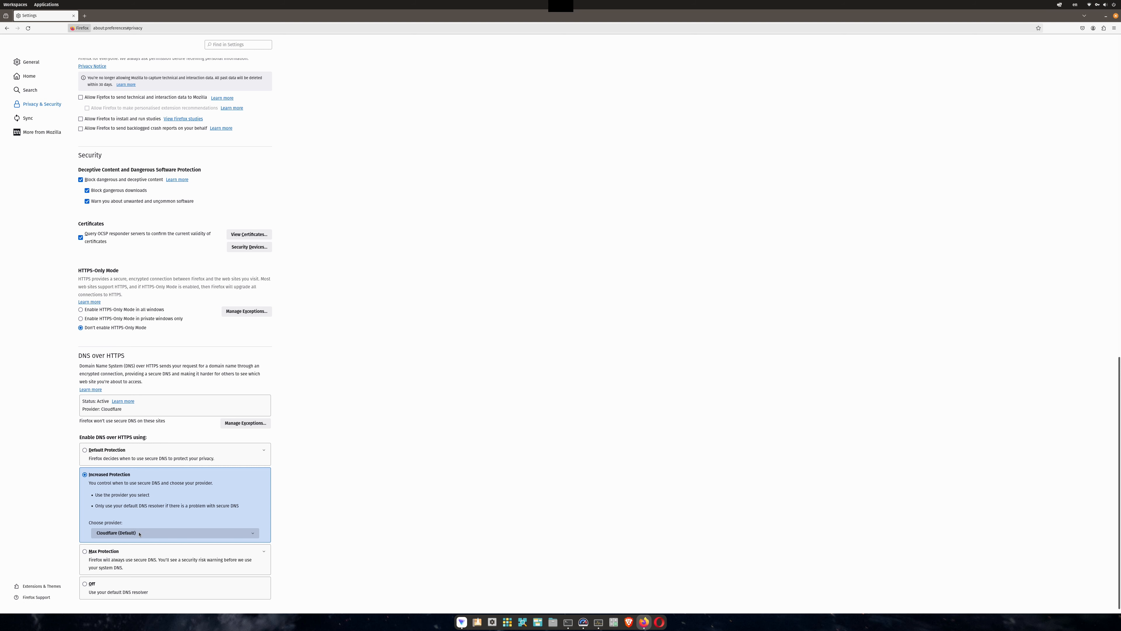
click(140, 534)
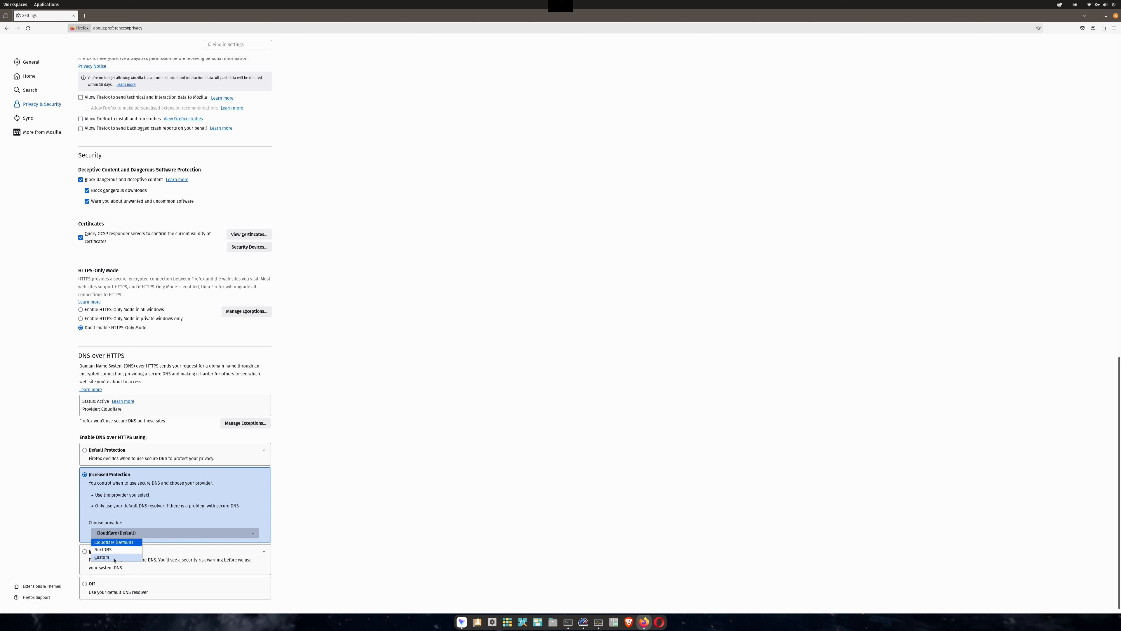
click(145, 534)
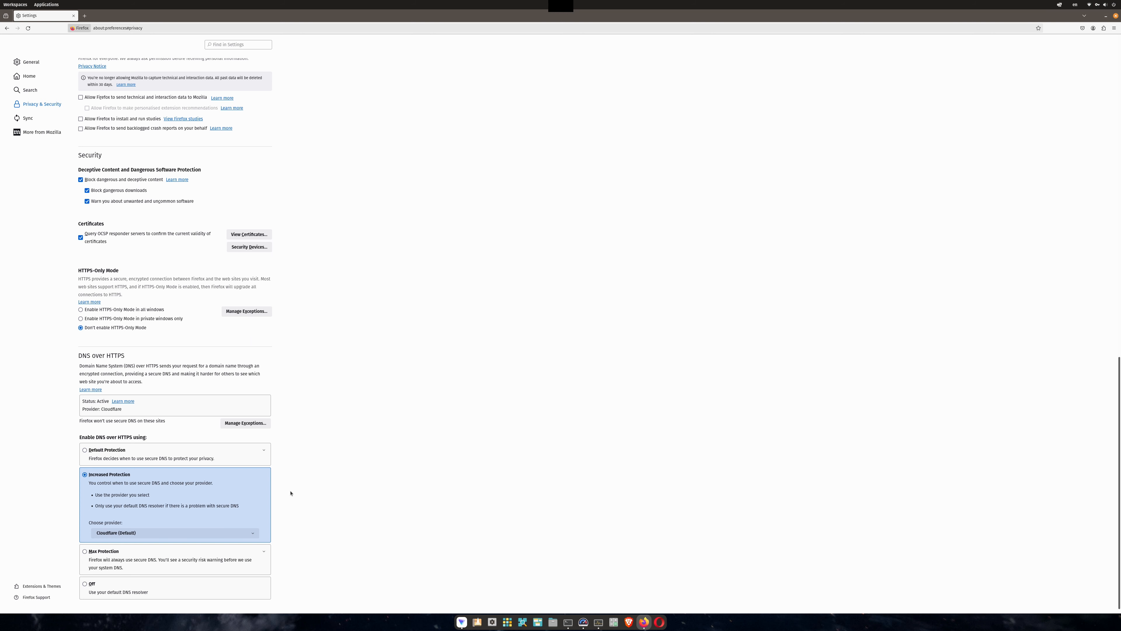
click(157, 534)
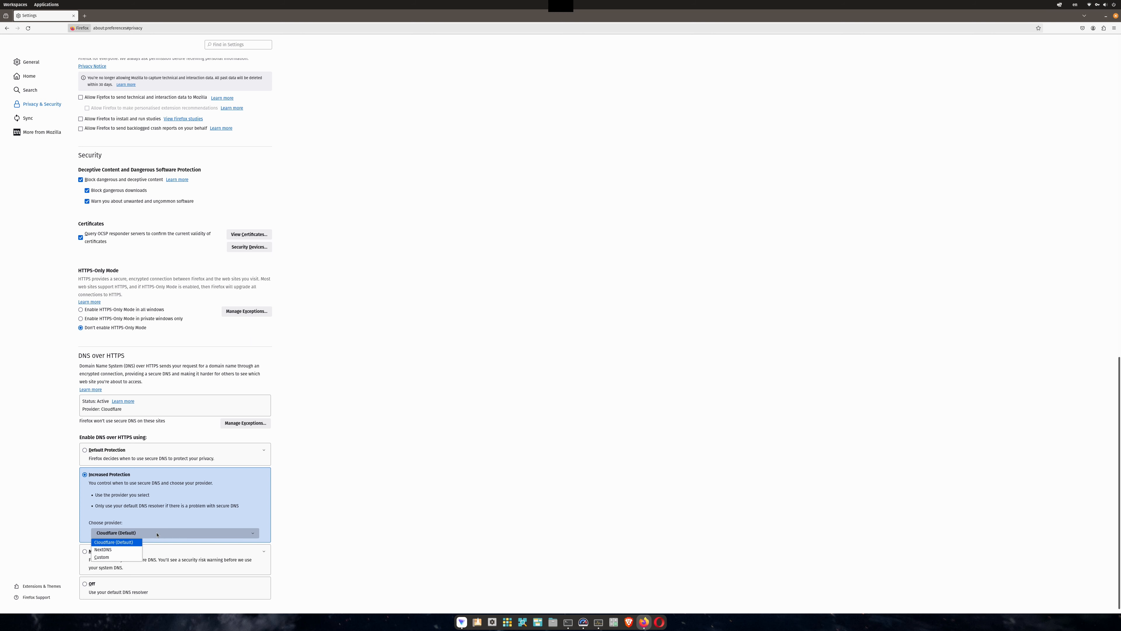
click(143, 534)
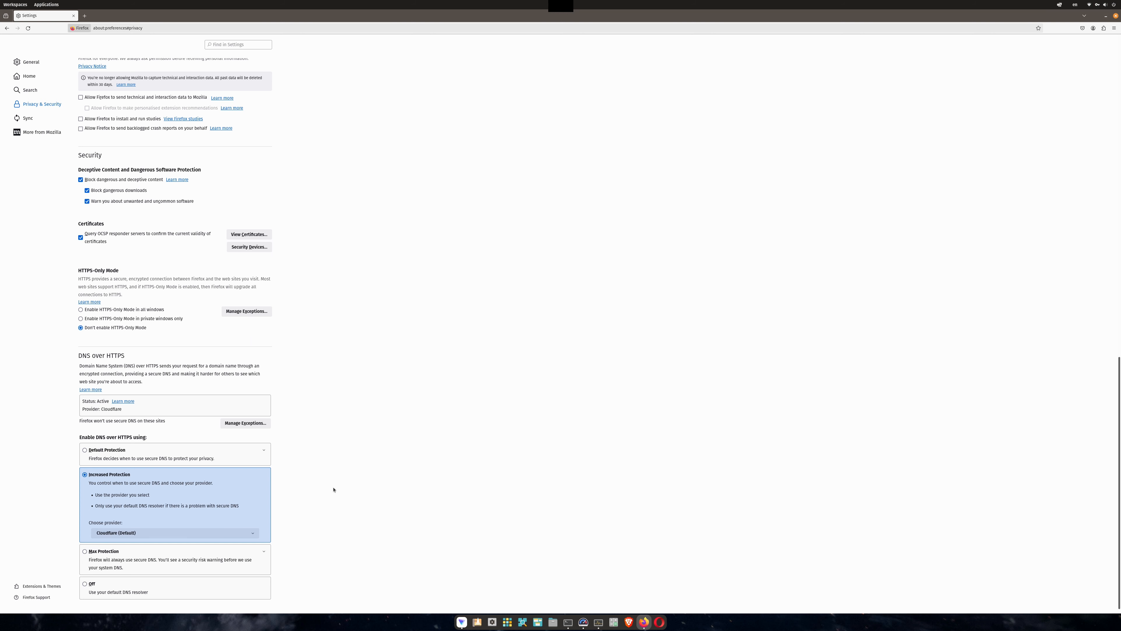
scroll(320, 453, down, 1)
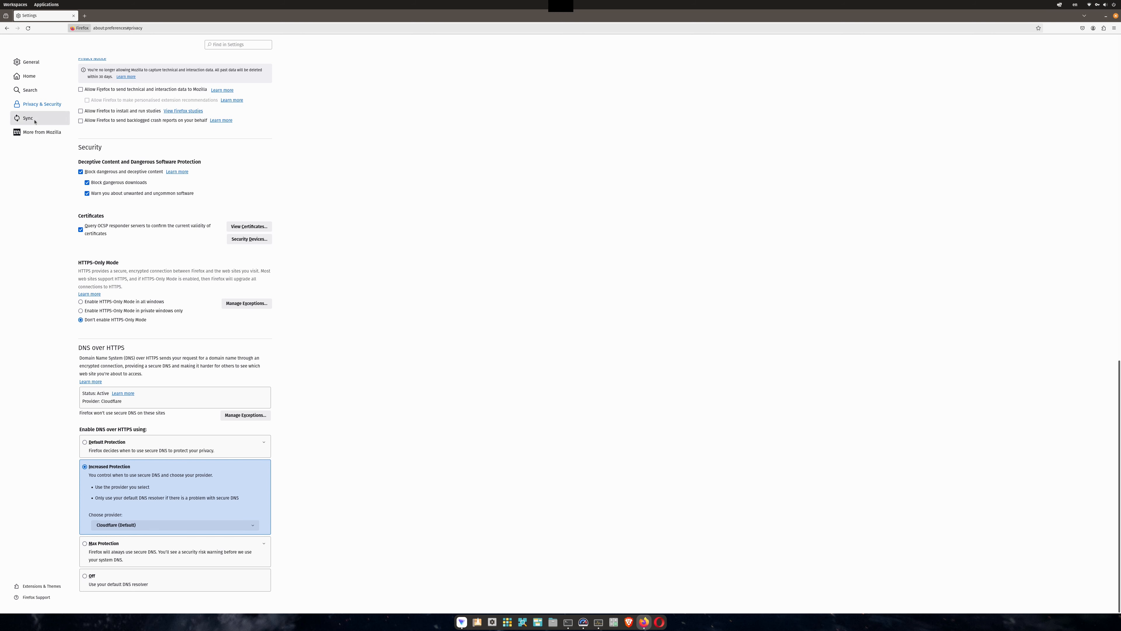
Browse the Sync and More from Mozilla sections and the add-ons manager, then close its tab.
click(49, 122)
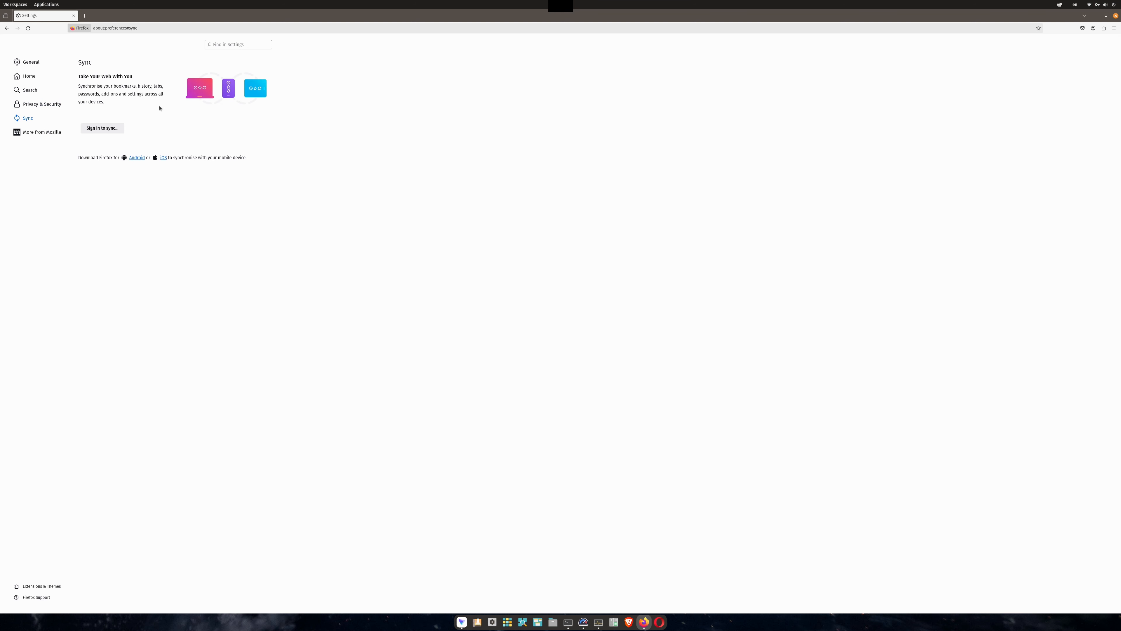
click(42, 132)
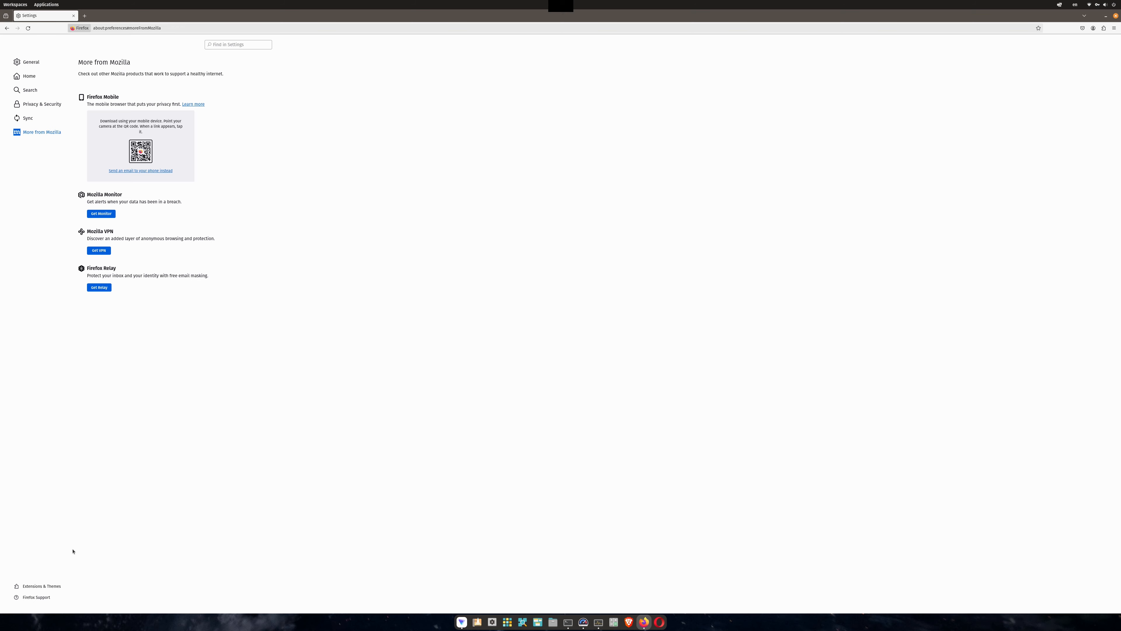
click(39, 586)
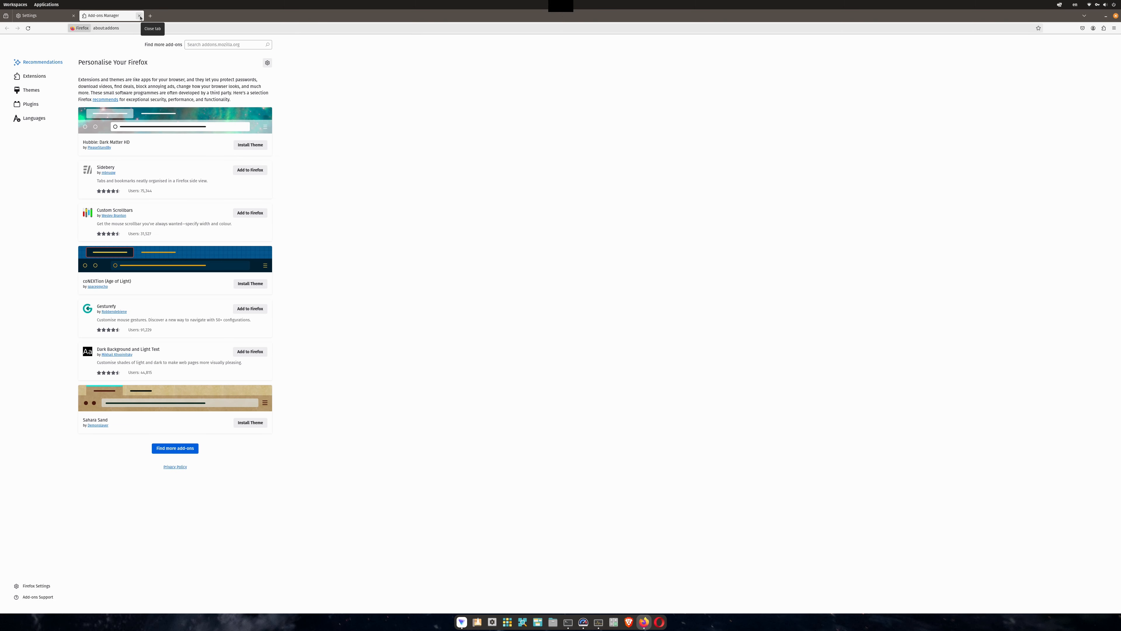
click(140, 16)
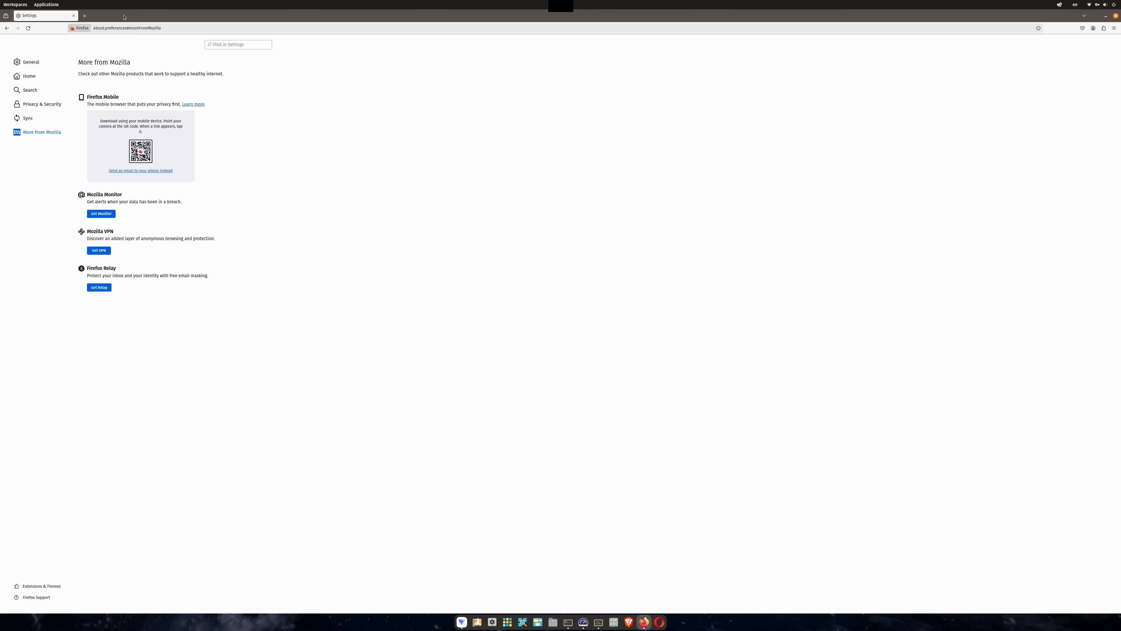
Turn on the menu bar for the browser window and open its menus to look through them.
right_click(105, 18)
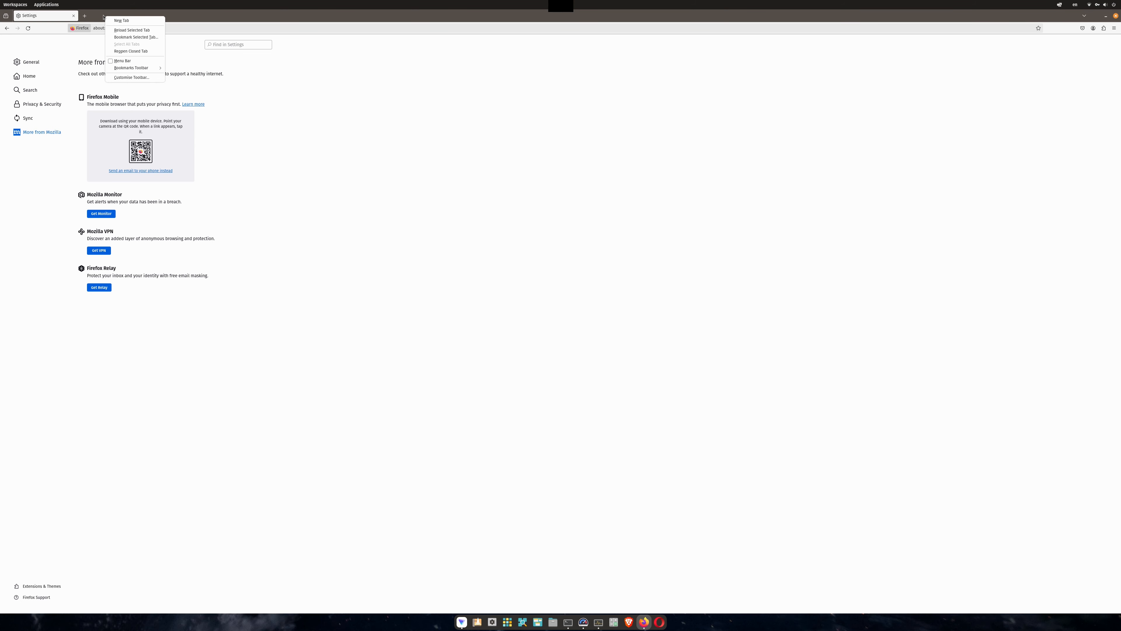
click(125, 61)
click(62, 13)
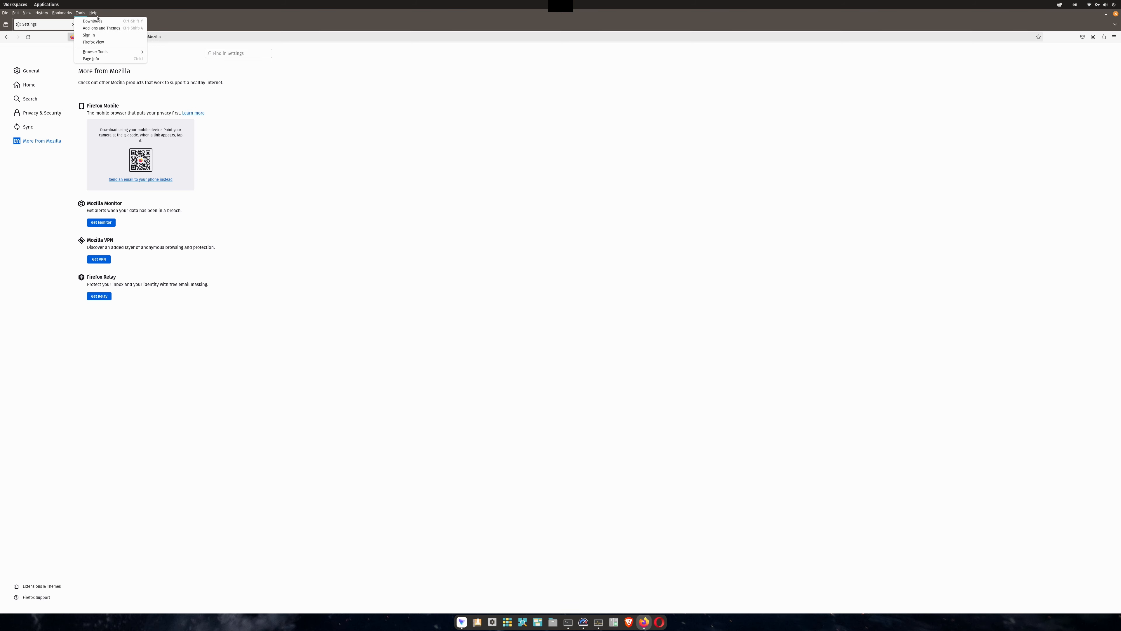
click(107, 13)
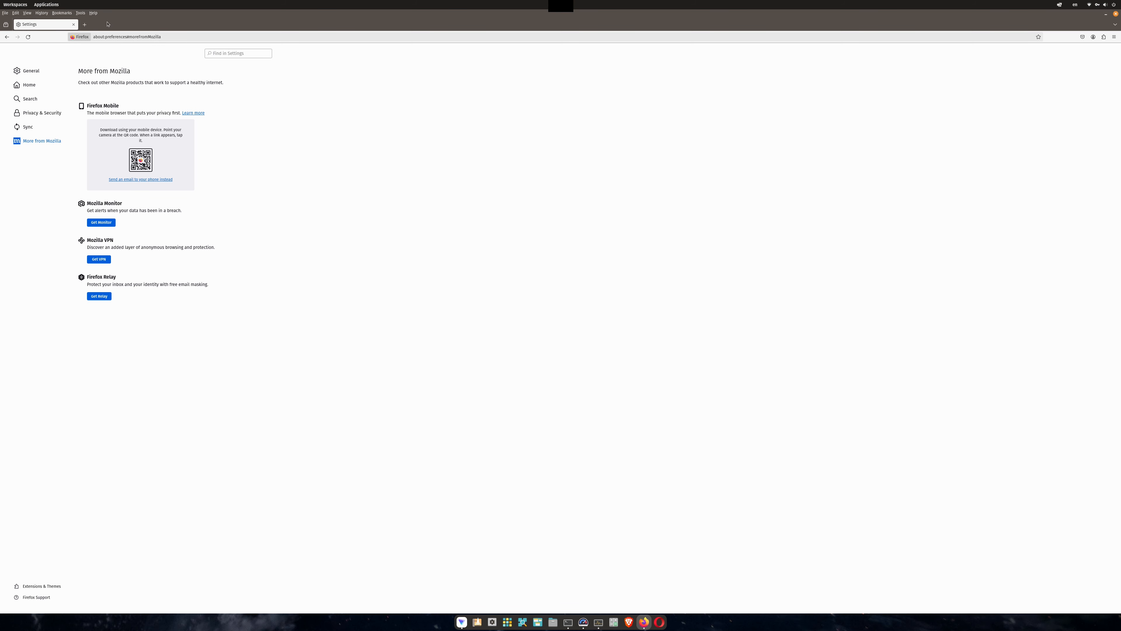
Set the bookmarks toolbar to always show, then remove the Import bookmarks button from that toolbar.
right_click(108, 20)
mouse_move(140, 45)
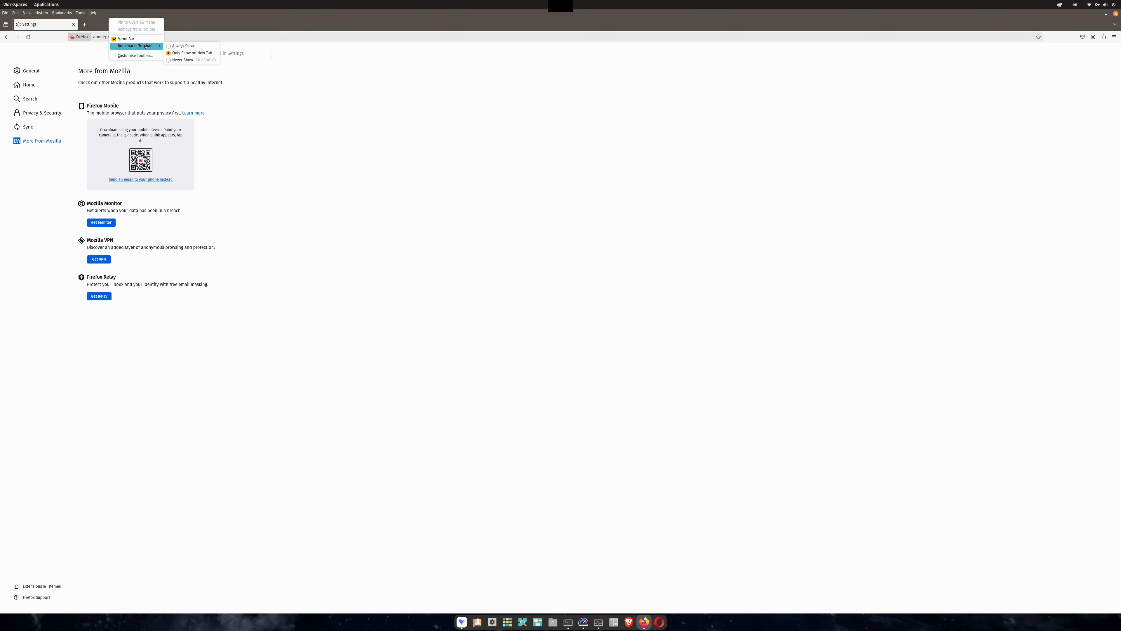
click(183, 45)
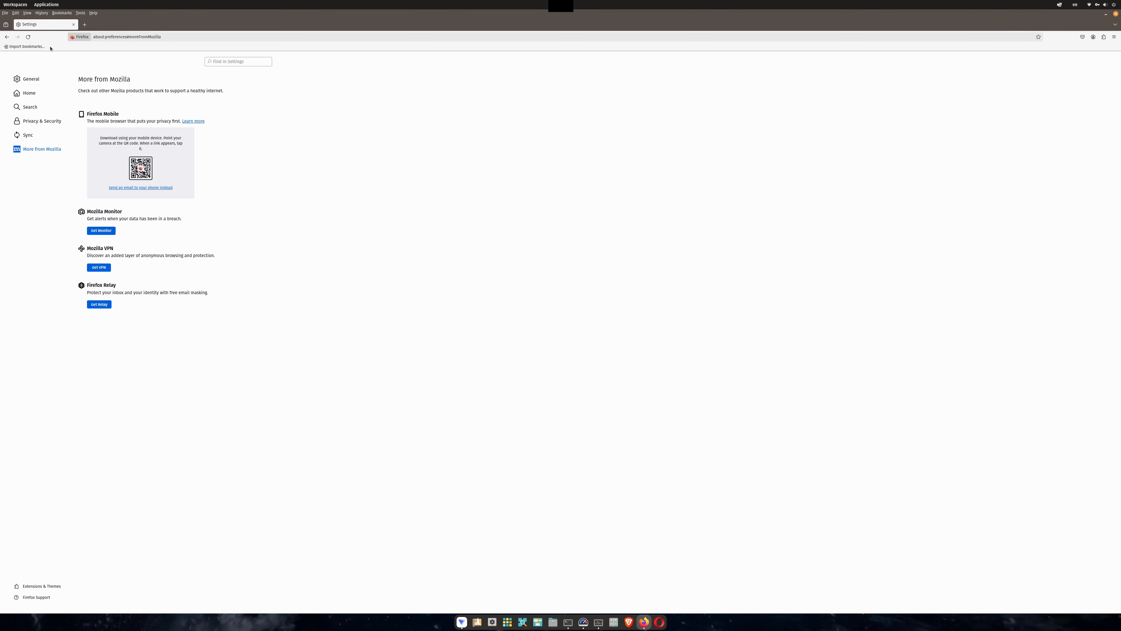
right_click(39, 47)
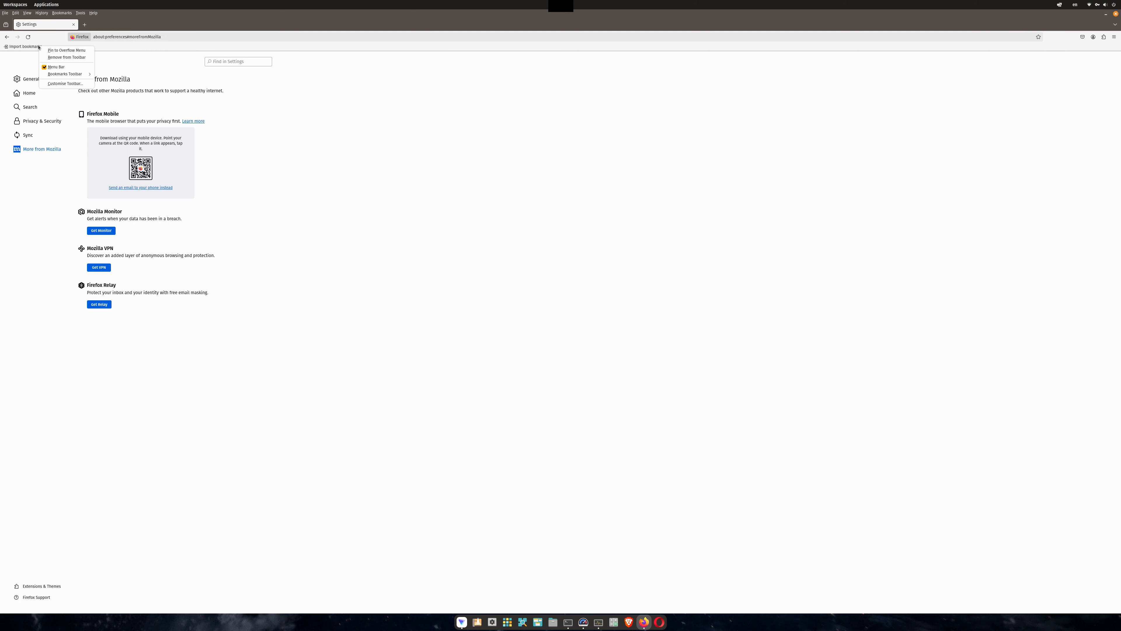
click(58, 58)
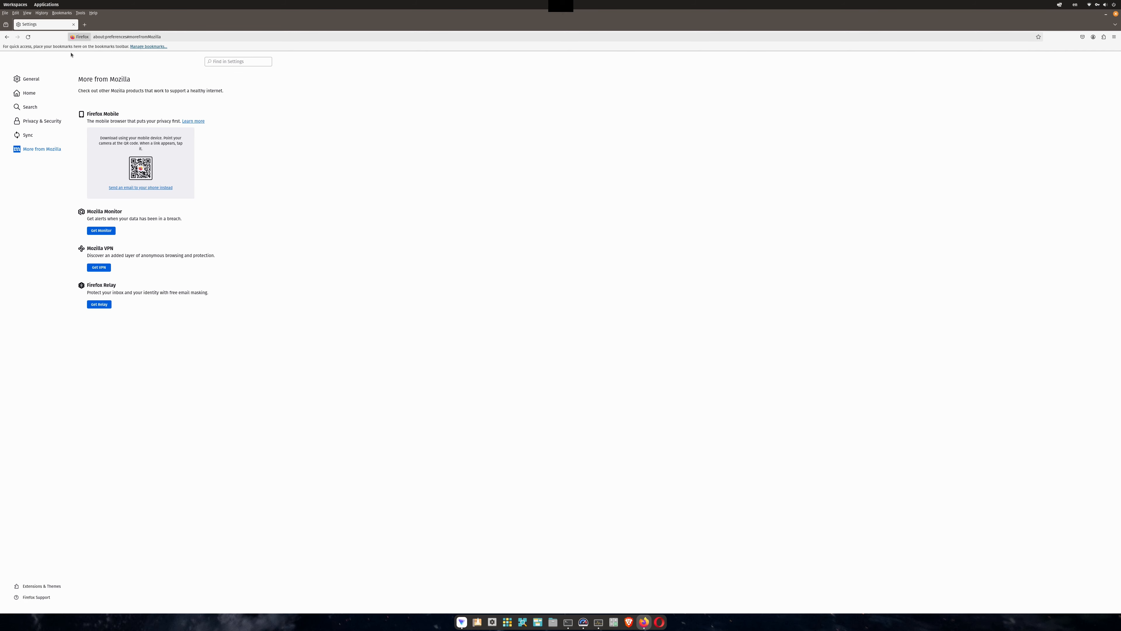
Customize the toolbar by adding the Home button beside the reload button, then close the Customize Firefox tab.
click(109, 36)
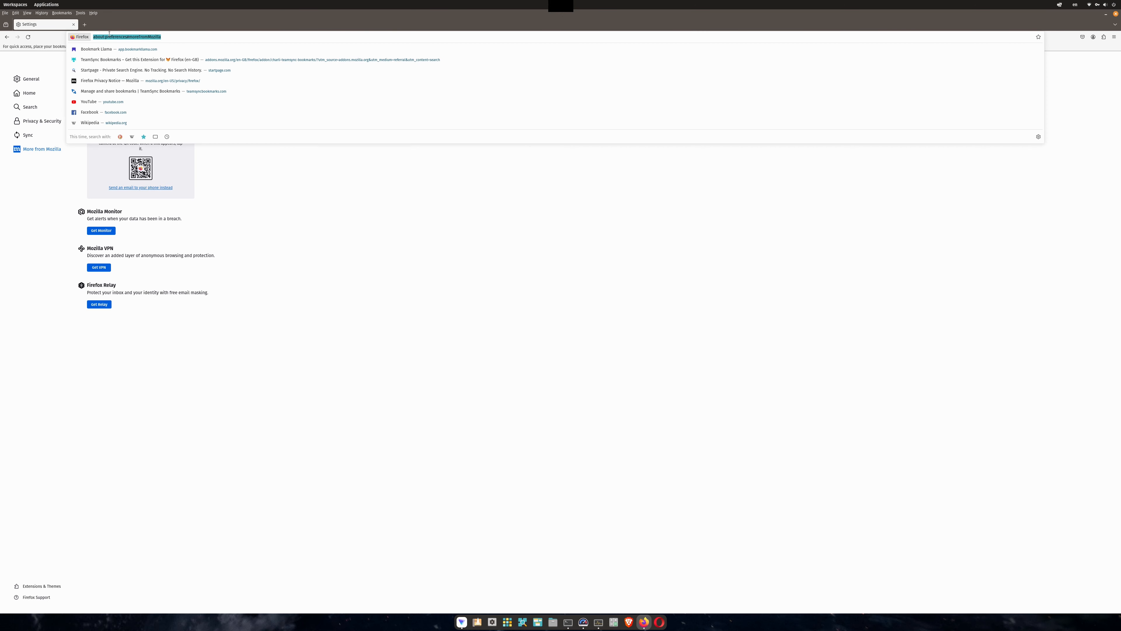
key(Escape)
right_click(114, 27)
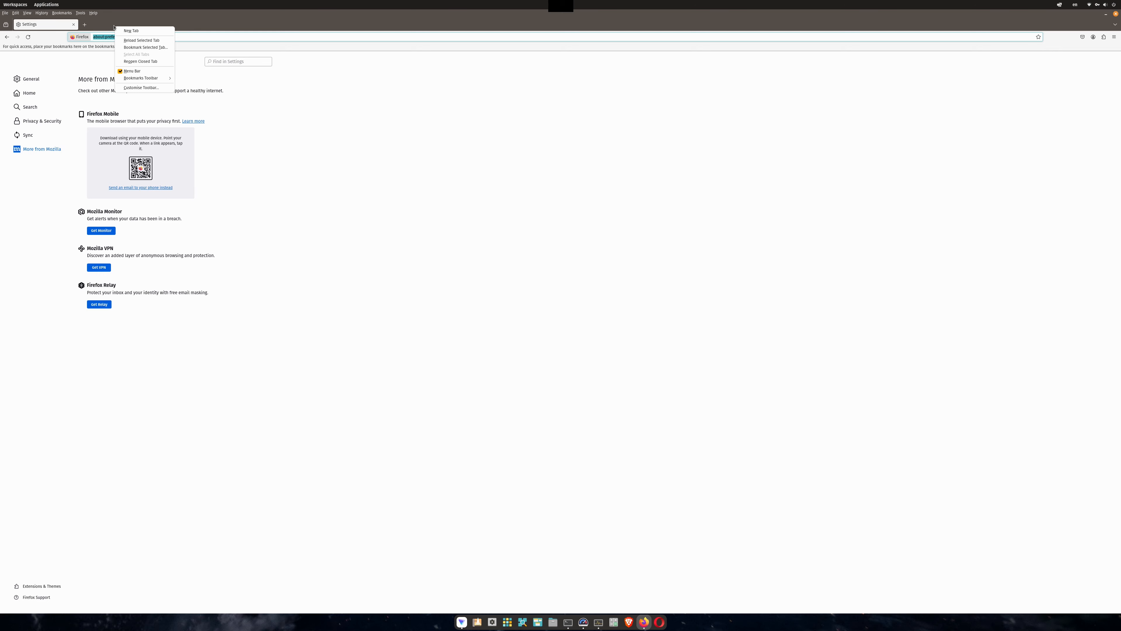
click(154, 88)
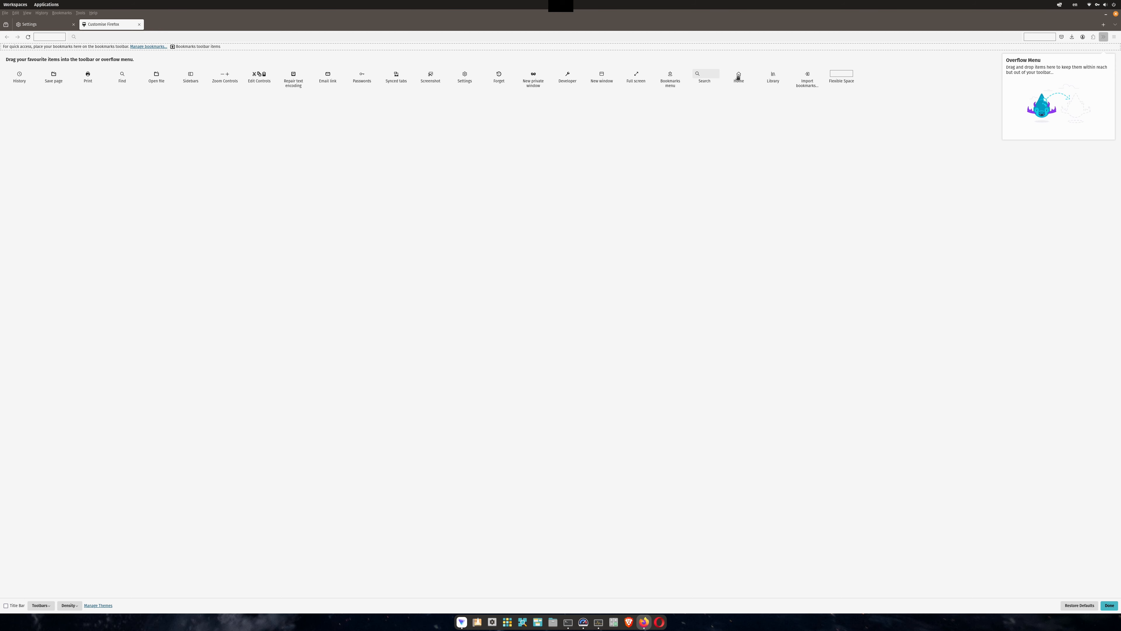
drag(738, 78, 39, 38)
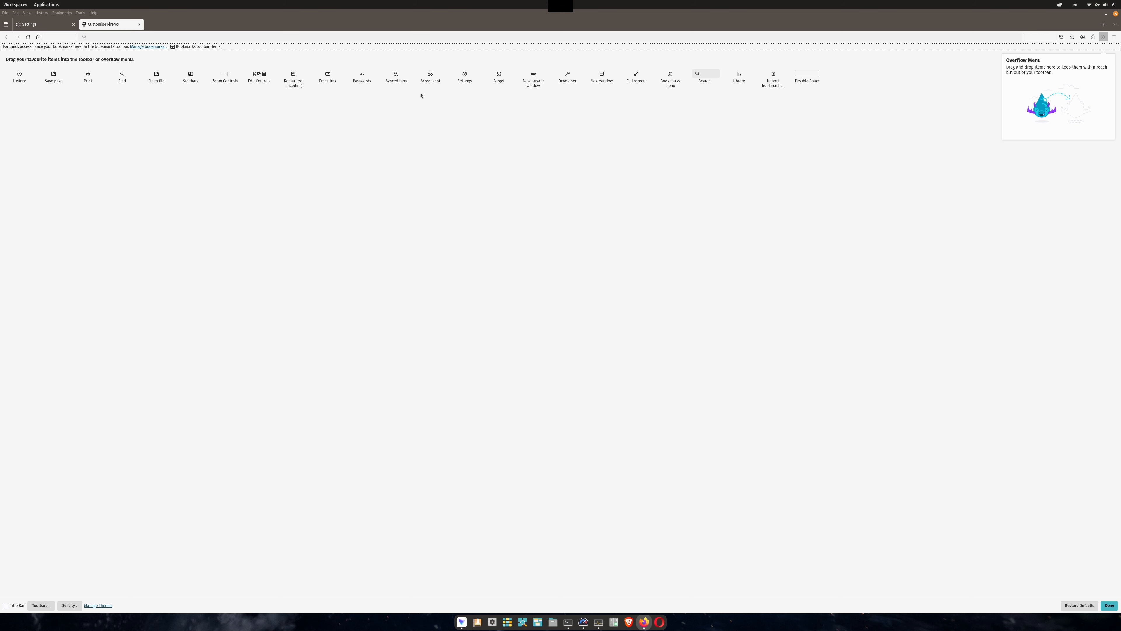
click(139, 24)
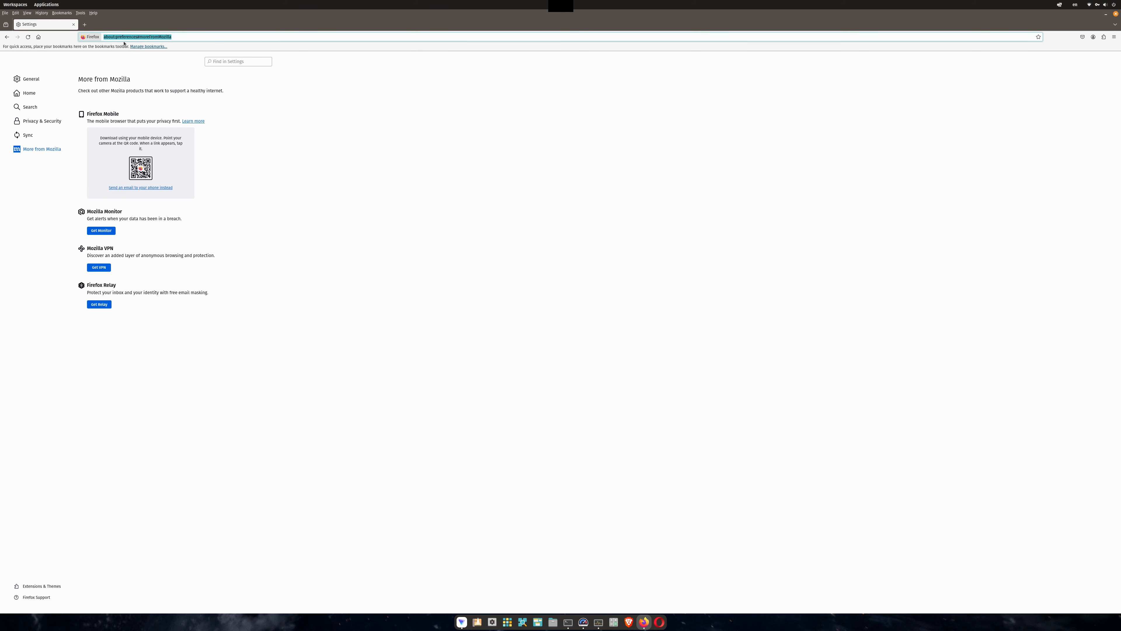
Open startpage.com and make it the home page by giving its address to the Home button.
text(startpage.com/)
key(Return)
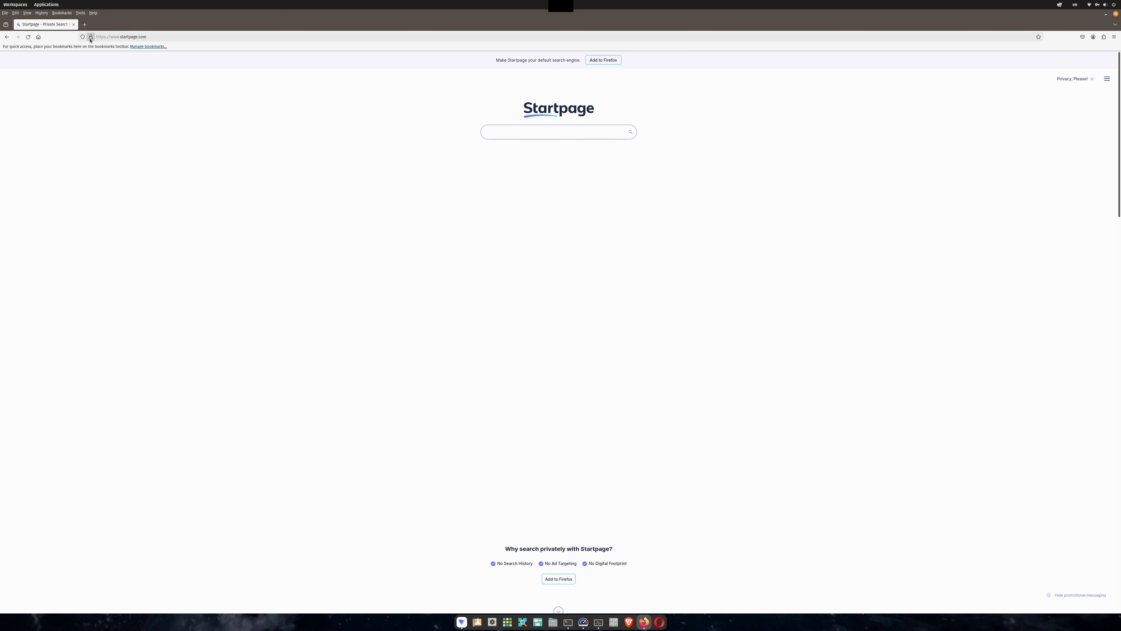
drag(90, 38, 38, 37)
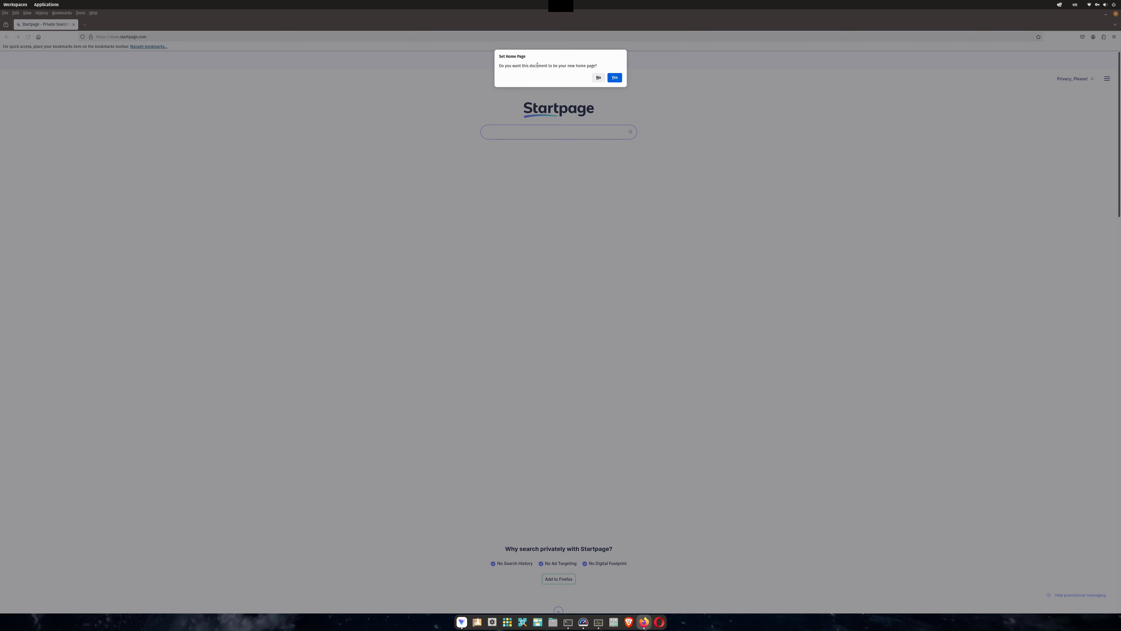
click(615, 77)
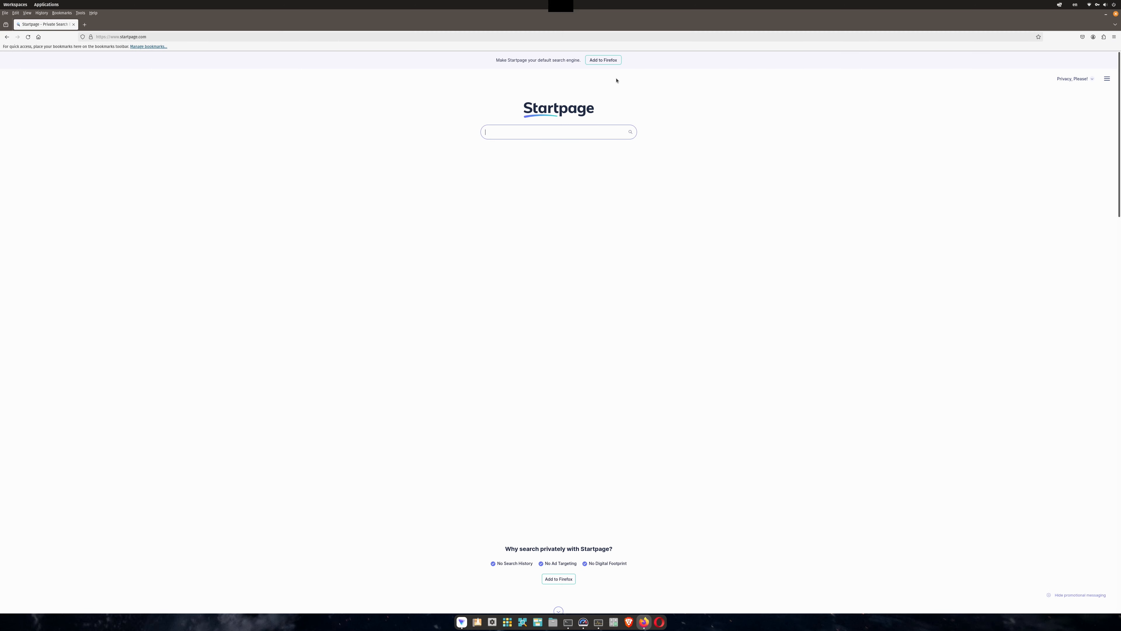